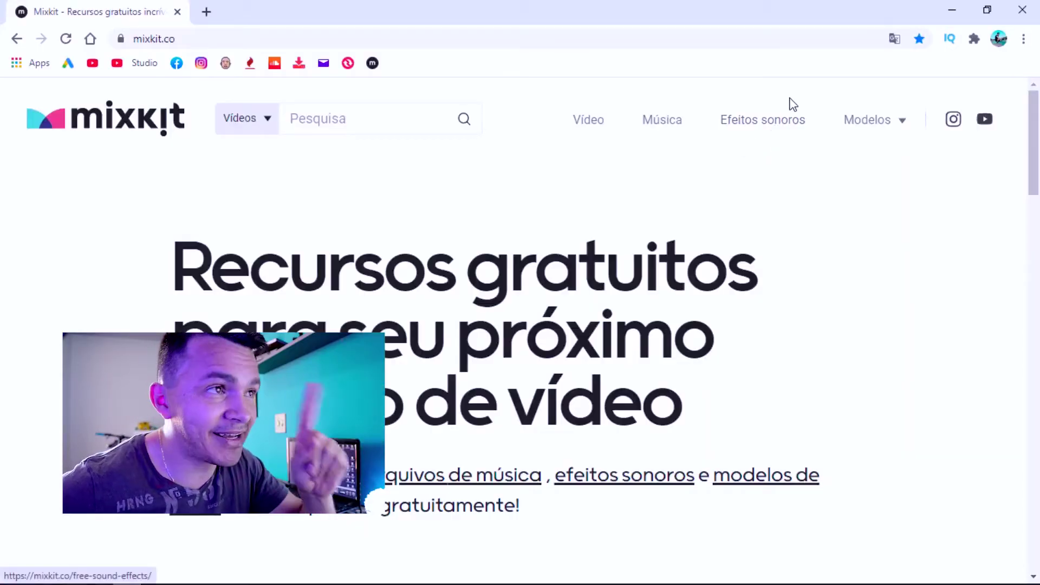
- Open the Templates (Modelos) section from the Mixkit home page
{"action": "left_click", "coordinate": [886, 132]}
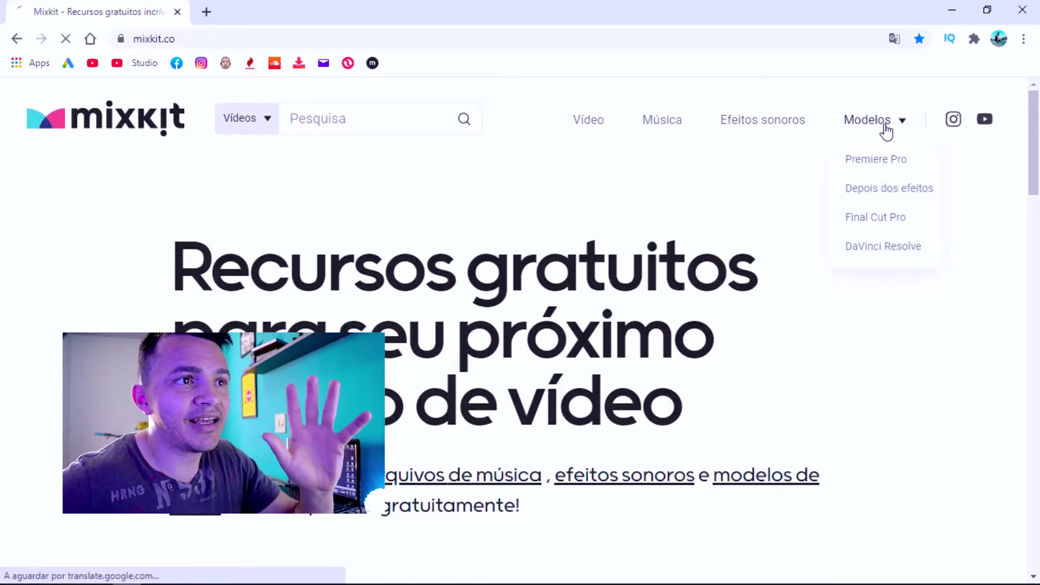
- Open the Premiere Pro templates collection
{"action": "scroll", "coordinate": [863, 195], "scroll_direction": "down", "scroll_amount": 5}
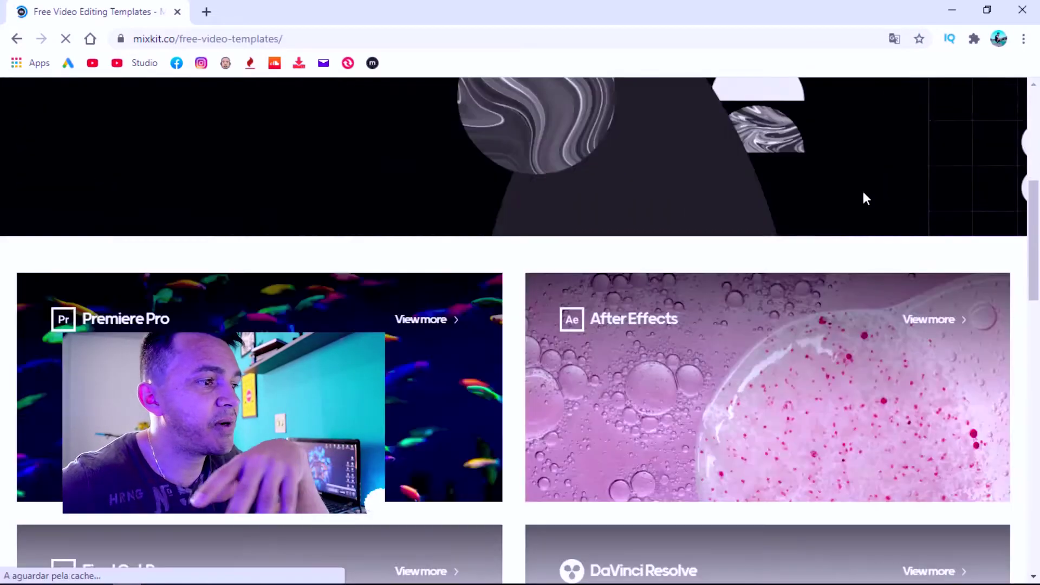
{"action": "scroll", "coordinate": [861, 208], "scroll_direction": "down", "scroll_amount": 5}
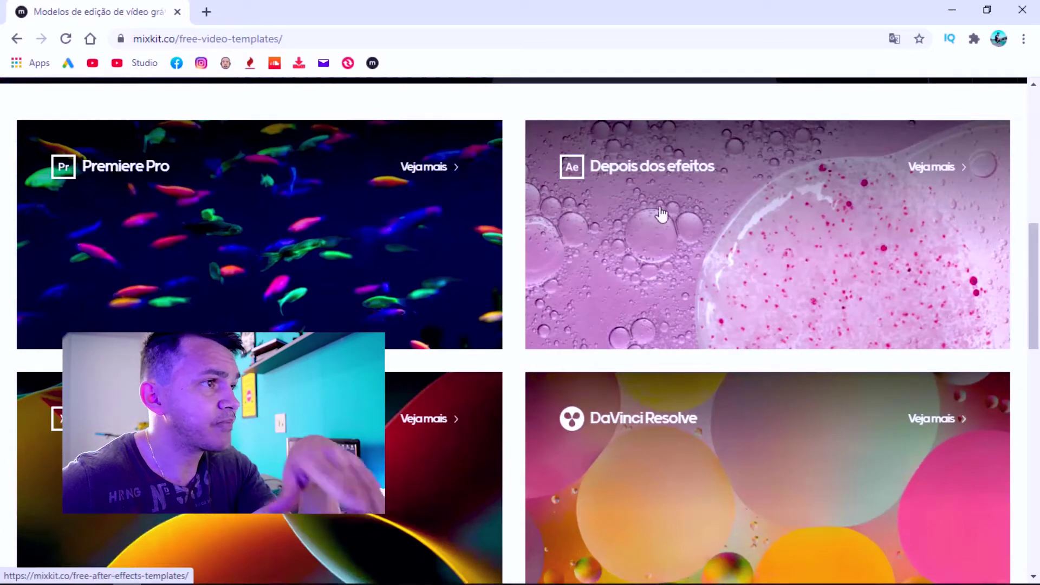
{"action": "scroll", "coordinate": [684, 220], "scroll_direction": "down", "scroll_amount": 1}
{"action": "scroll", "coordinate": [703, 197], "scroll_direction": "down", "scroll_amount": 3}
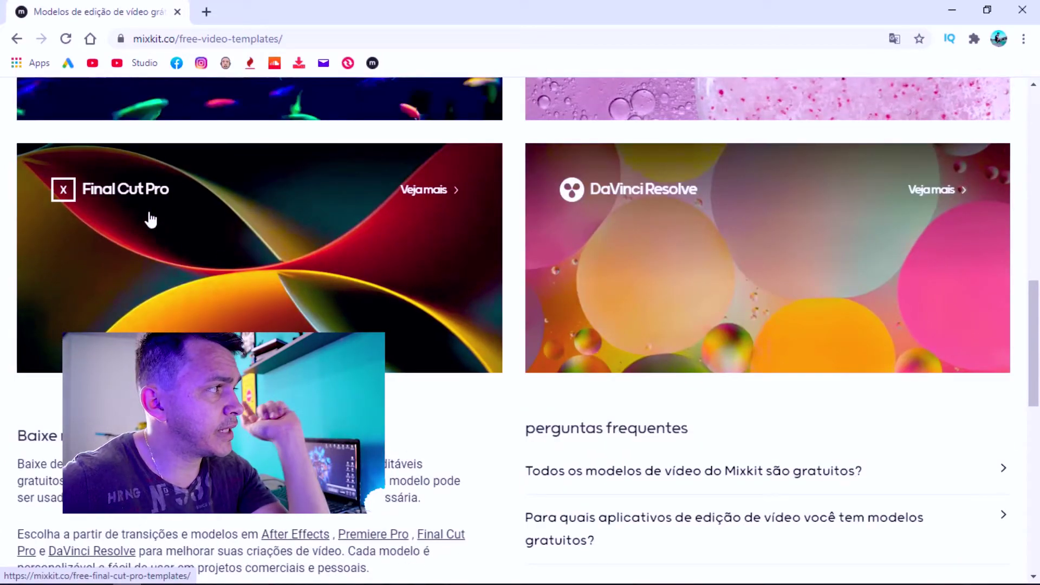
{"action": "scroll", "coordinate": [314, 234], "scroll_direction": "up", "scroll_amount": 10}
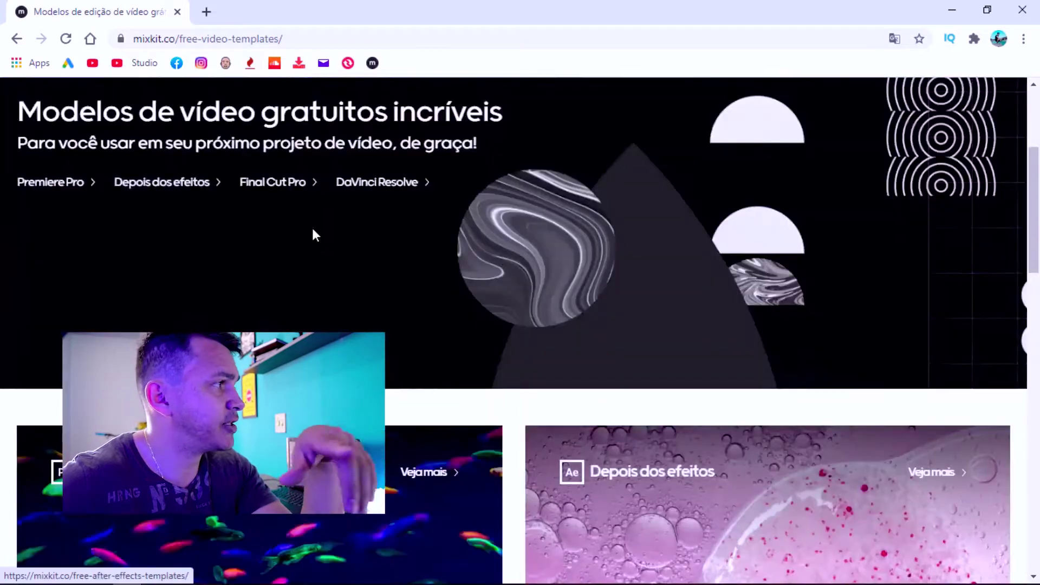
{"action": "scroll", "coordinate": [314, 234], "scroll_direction": "down", "scroll_amount": 5}
{"action": "left_click", "coordinate": [452, 275]}
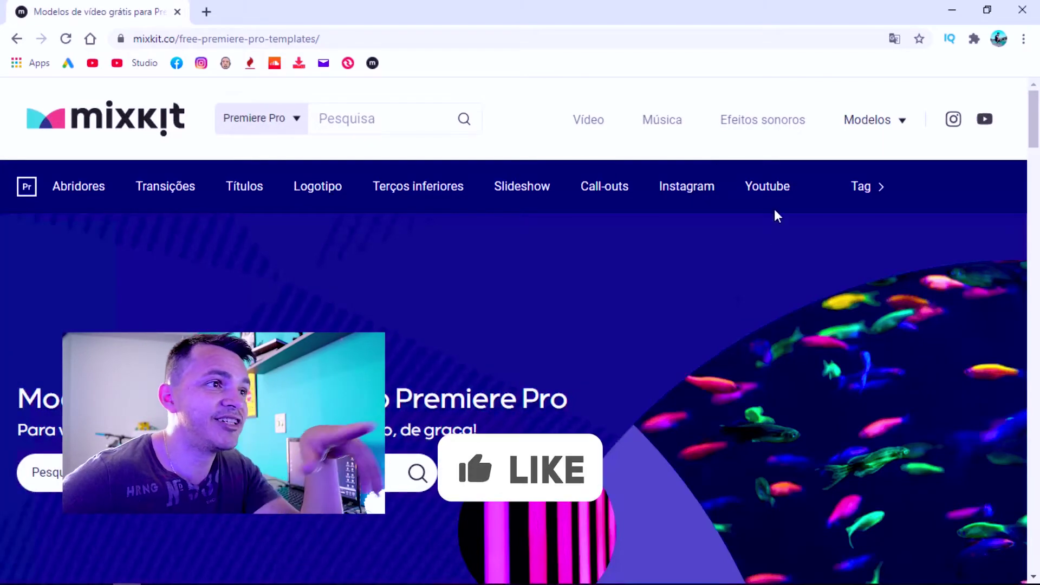
- Browse the 40 YouTube templates for Premiere Pro, then go to the stock videos section
{"action": "left_click", "coordinate": [761, 204]}
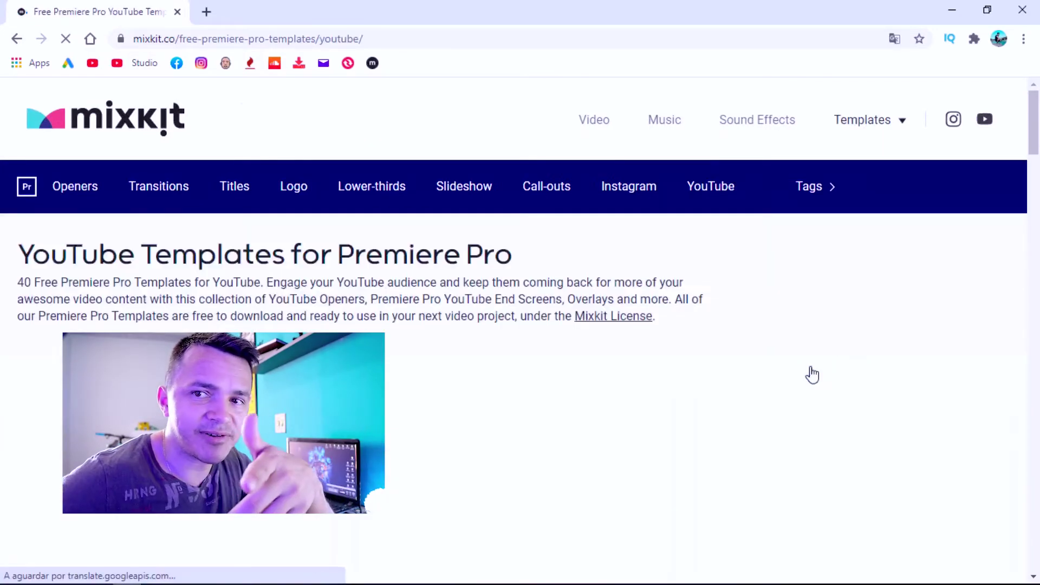
{"action": "scroll", "coordinate": [692, 301], "scroll_direction": "down", "scroll_amount": 2}
{"action": "scroll", "coordinate": [174, 305], "scroll_direction": "down", "scroll_amount": 3}
{"action": "scroll", "coordinate": [222, 288], "scroll_direction": "down", "scroll_amount": 4}
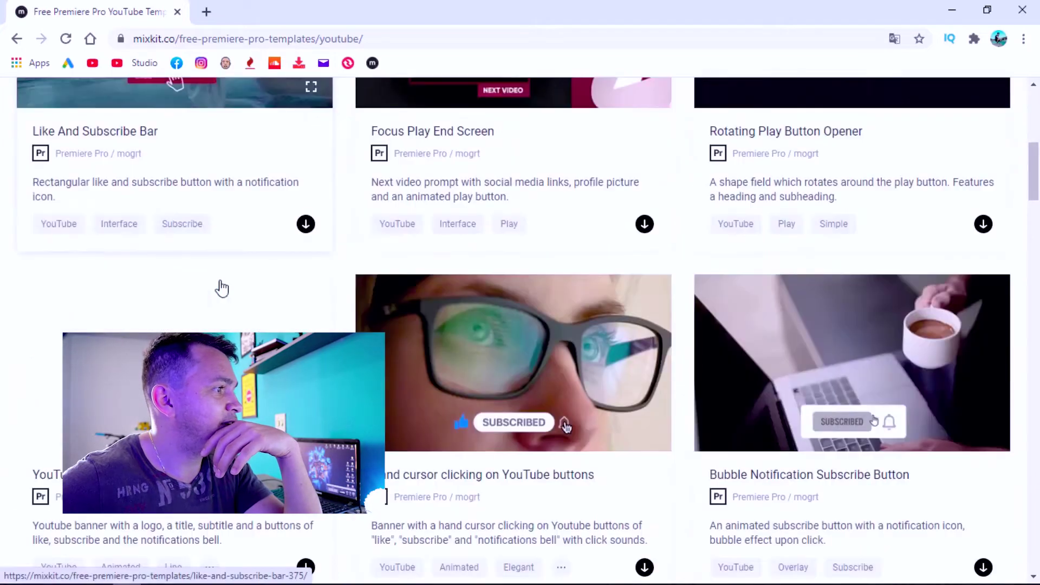
{"action": "scroll", "coordinate": [222, 288], "scroll_direction": "down", "scroll_amount": 2}
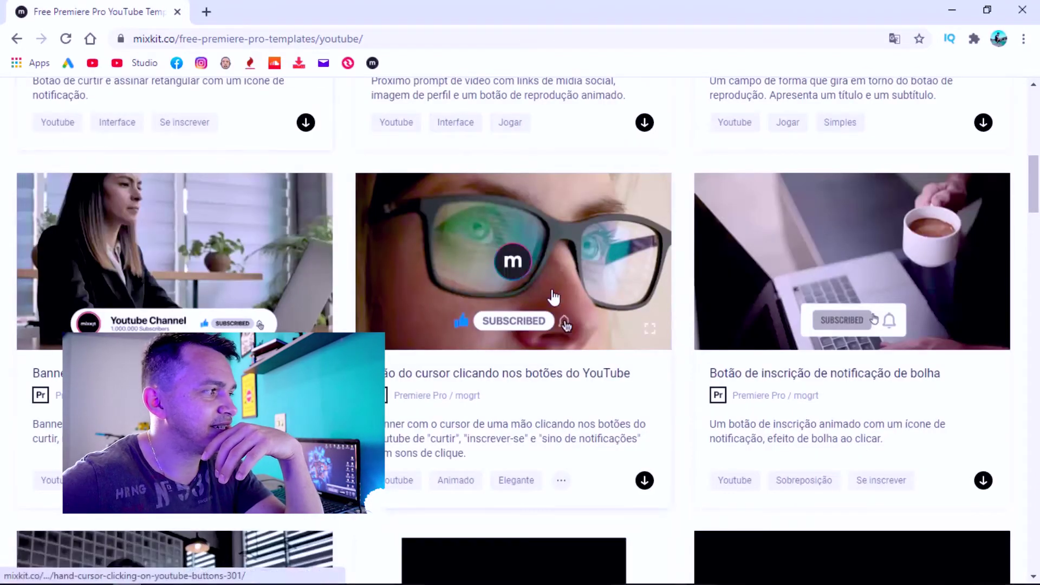
{"action": "scroll", "coordinate": [813, 243], "scroll_direction": "down", "scroll_amount": 2}
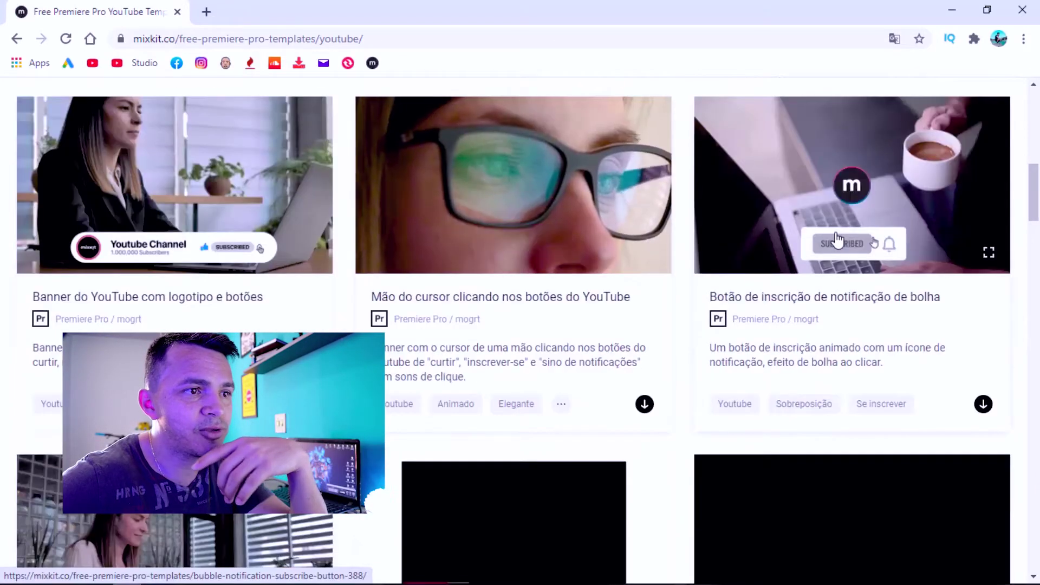
{"action": "scroll", "coordinate": [856, 265], "scroll_direction": "down", "scroll_amount": 4}
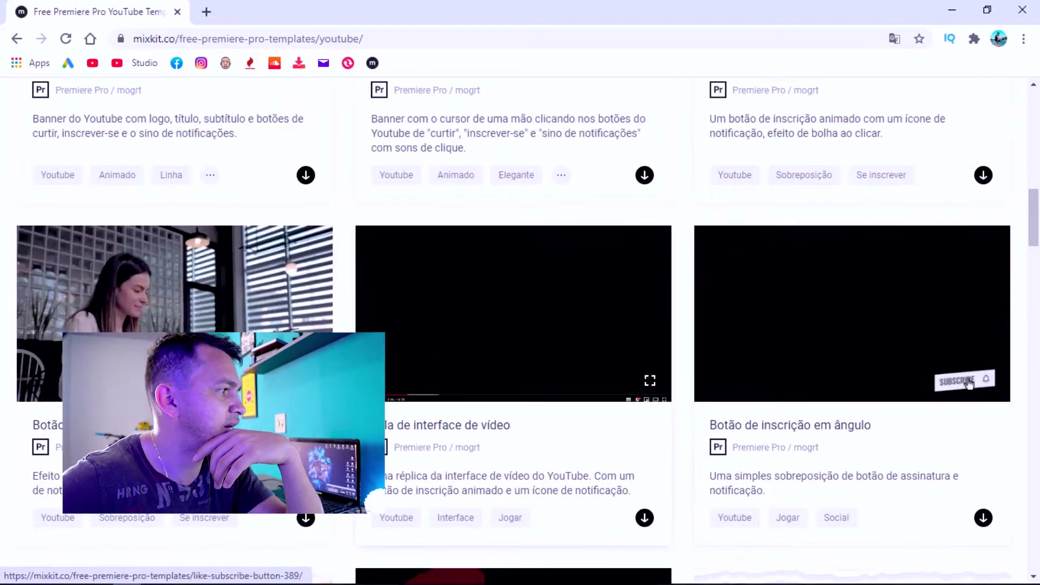
{"action": "scroll", "coordinate": [433, 345], "scroll_direction": "down", "scroll_amount": 4}
{"action": "scroll", "coordinate": [524, 420], "scroll_direction": "up", "scroll_amount": 10}
{"action": "scroll", "coordinate": [524, 420], "scroll_direction": "up", "scroll_amount": 10}
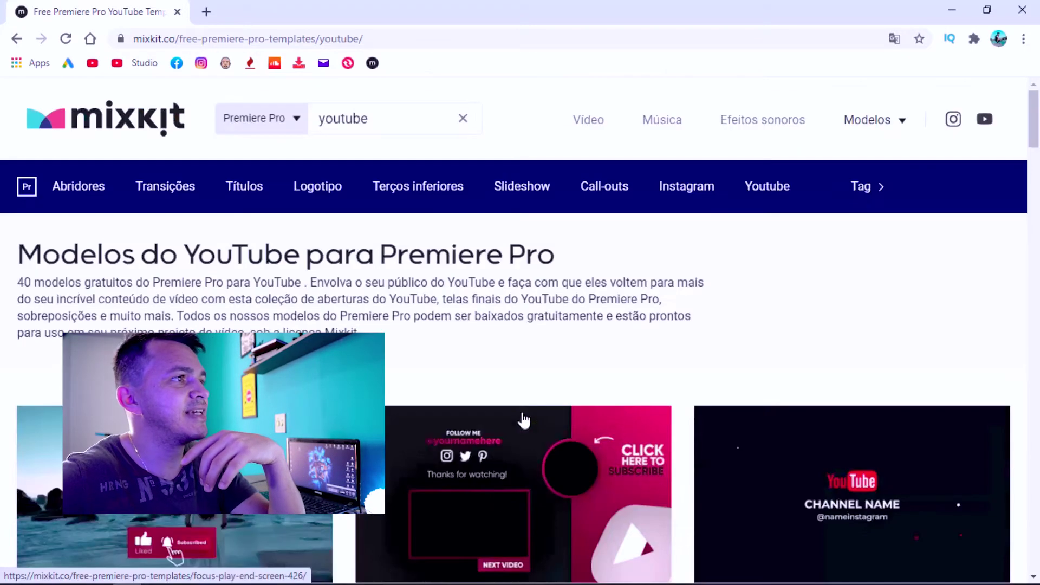
{"action": "left_click", "coordinate": [662, 120]}
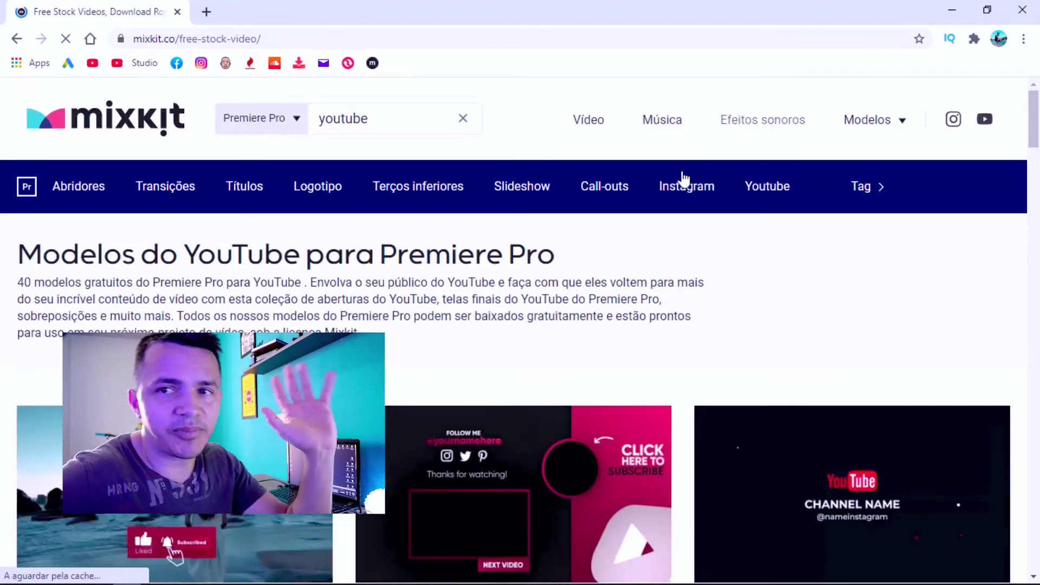
- Search Mixkit's free videos for 'passaro'
{"action": "scroll", "coordinate": [682, 174], "scroll_direction": "down", "scroll_amount": 7}
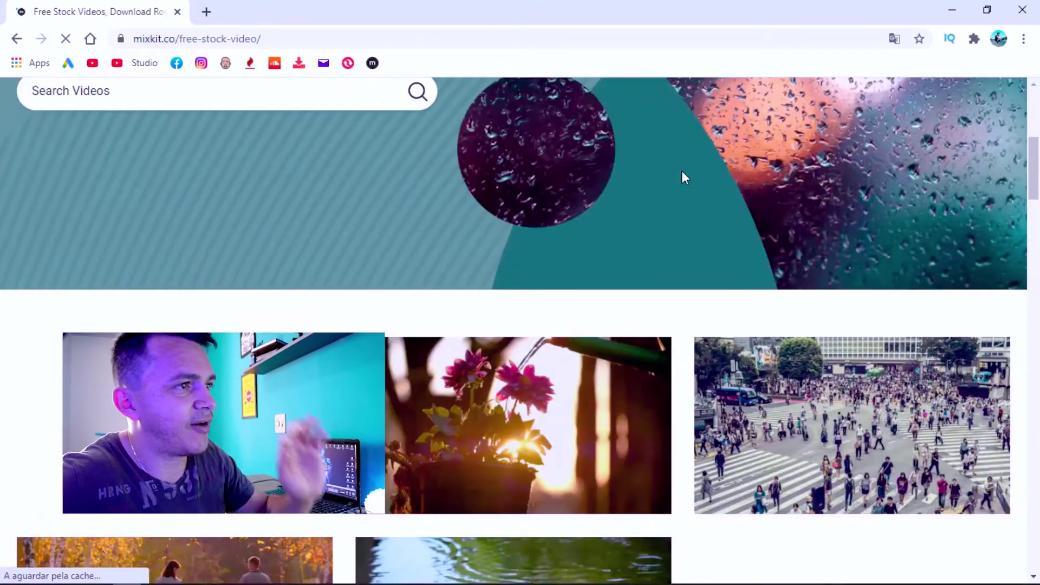
{"action": "scroll", "coordinate": [683, 174], "scroll_direction": "down", "scroll_amount": 4}
{"action": "scroll", "coordinate": [482, 289], "scroll_direction": "up", "scroll_amount": 10}
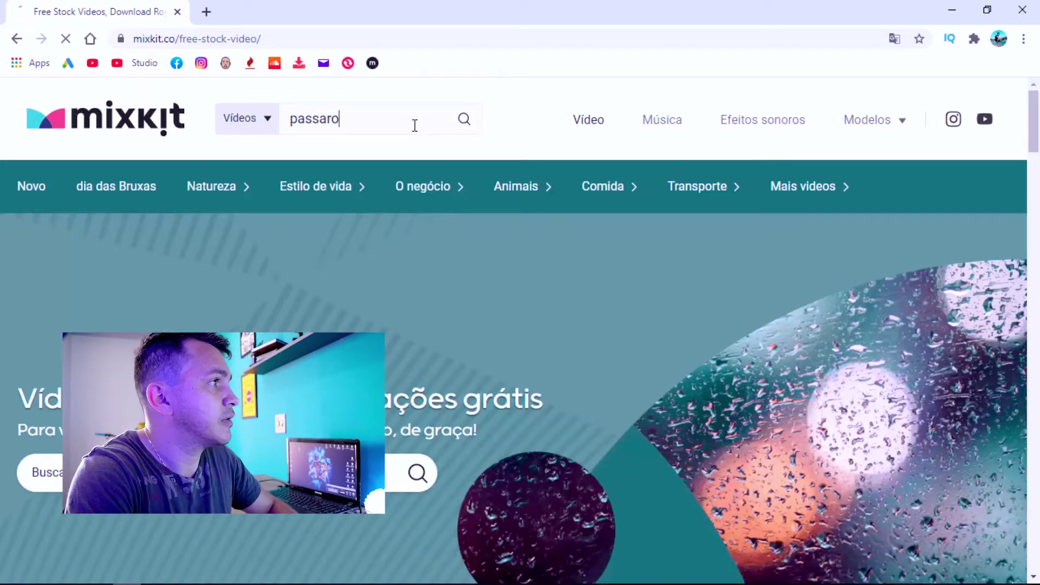
{"action": "key", "text": "Return"}
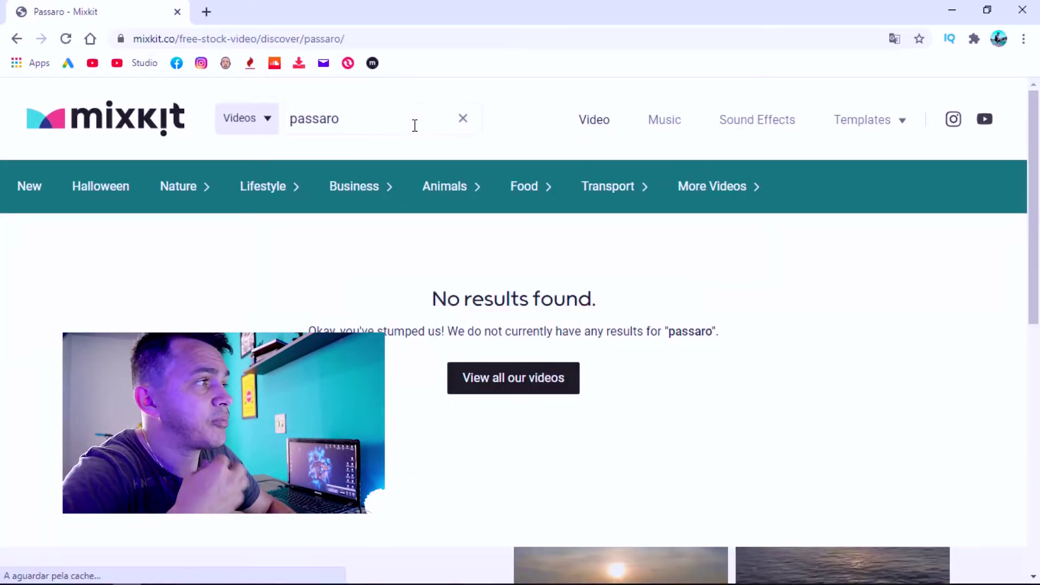
- Search for 'bird' instead and open the 'Flock flying around a tree during sunset' clip
{"action": "key", "text": "ctrl+a"}
{"action": "key", "text": "BackSpace"}
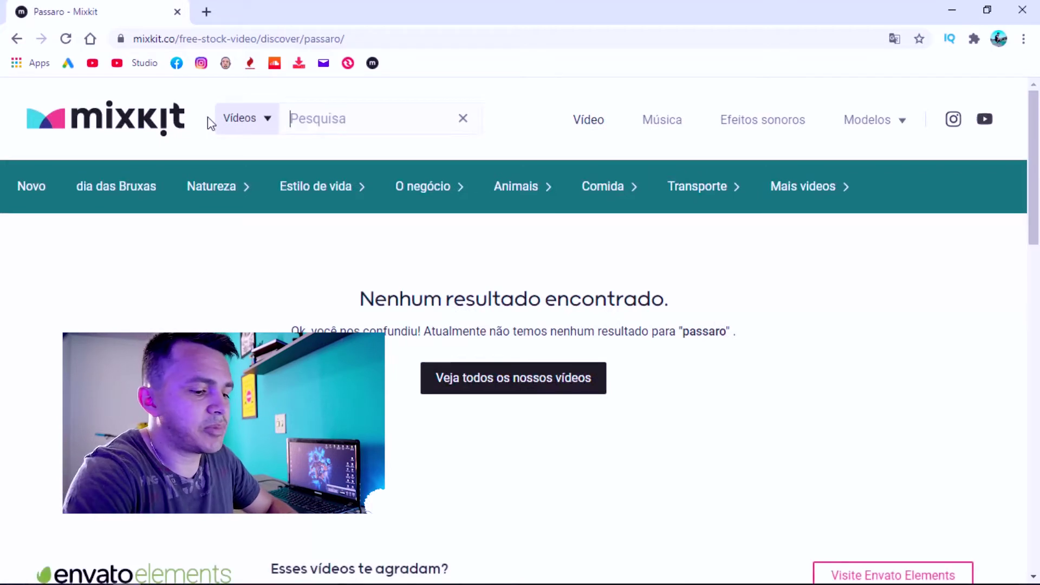
{"action": "type", "text": "bird"}
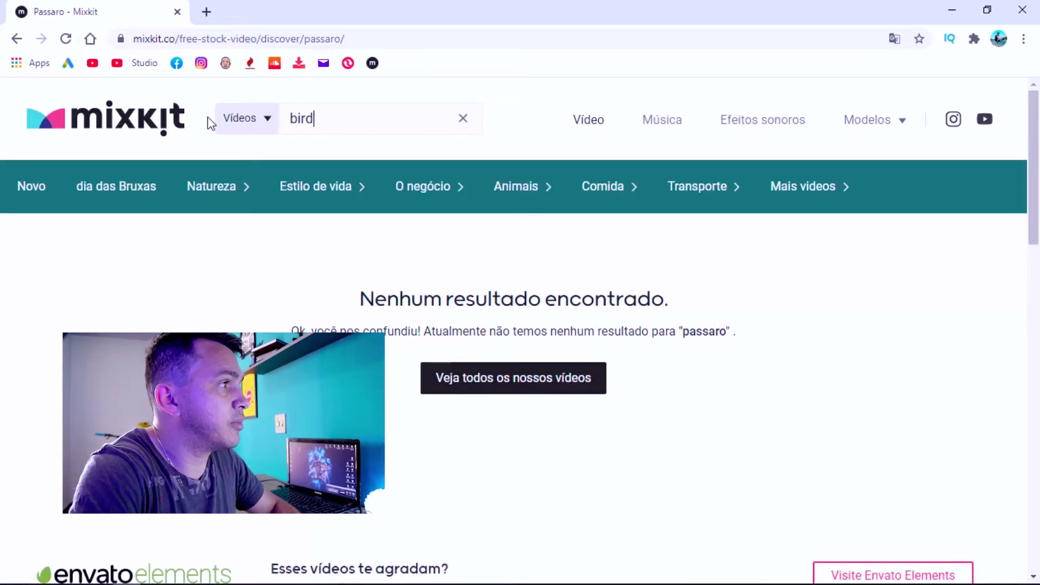
{"action": "key", "text": "Return"}
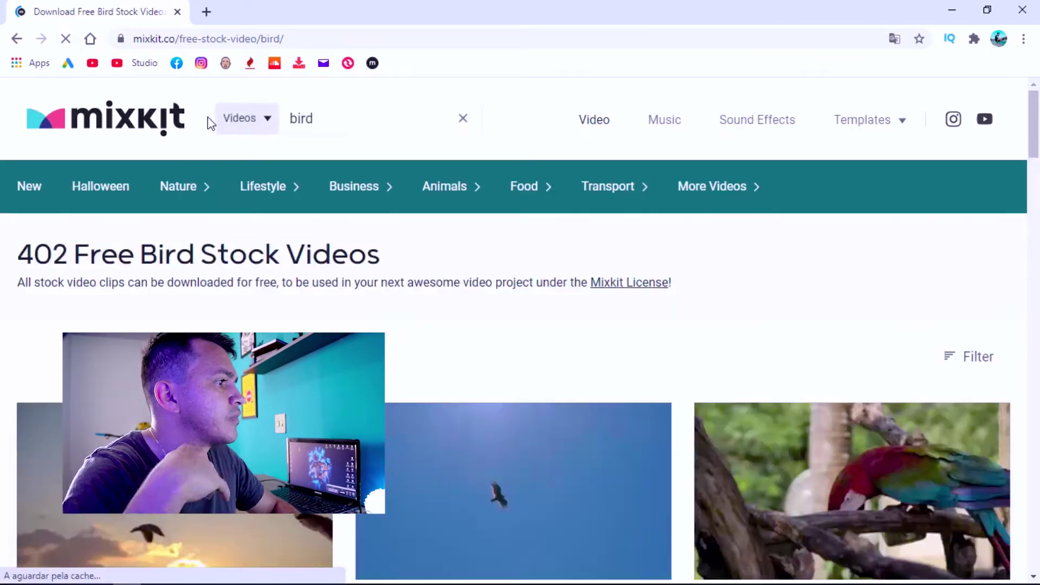
{"action": "scroll", "coordinate": [207, 116], "scroll_direction": "down", "scroll_amount": 5}
{"action": "scroll", "coordinate": [181, 123], "scroll_direction": "down", "scroll_amount": 2}
{"action": "scroll", "coordinate": [181, 123], "scroll_direction": "down", "scroll_amount": 2}
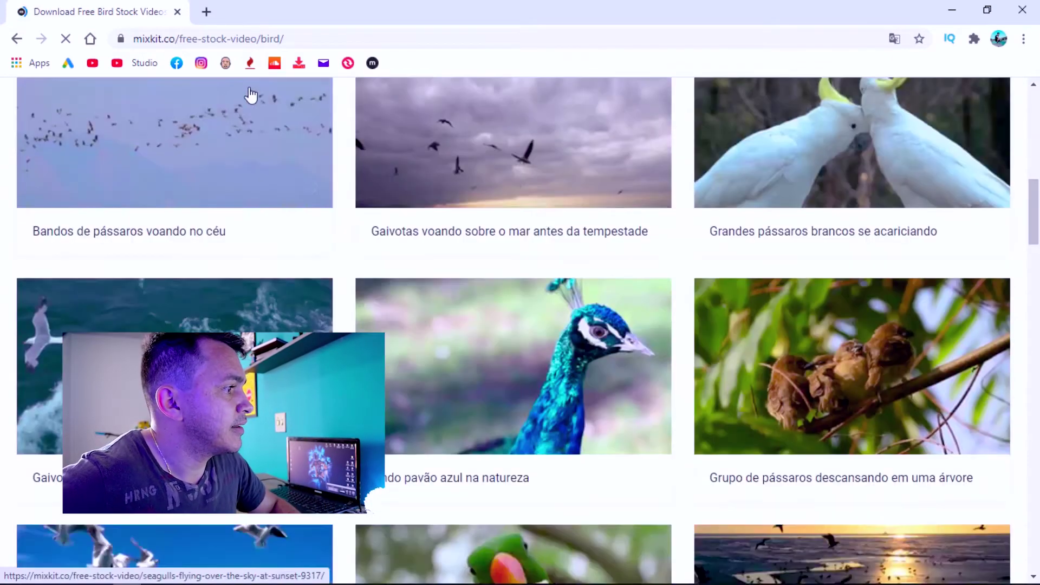
{"action": "scroll", "coordinate": [251, 98], "scroll_direction": "down", "scroll_amount": 2}
{"action": "scroll", "coordinate": [266, 105], "scroll_direction": "down", "scroll_amount": 3}
{"action": "scroll", "coordinate": [469, 317], "scroll_direction": "down", "scroll_amount": 4}
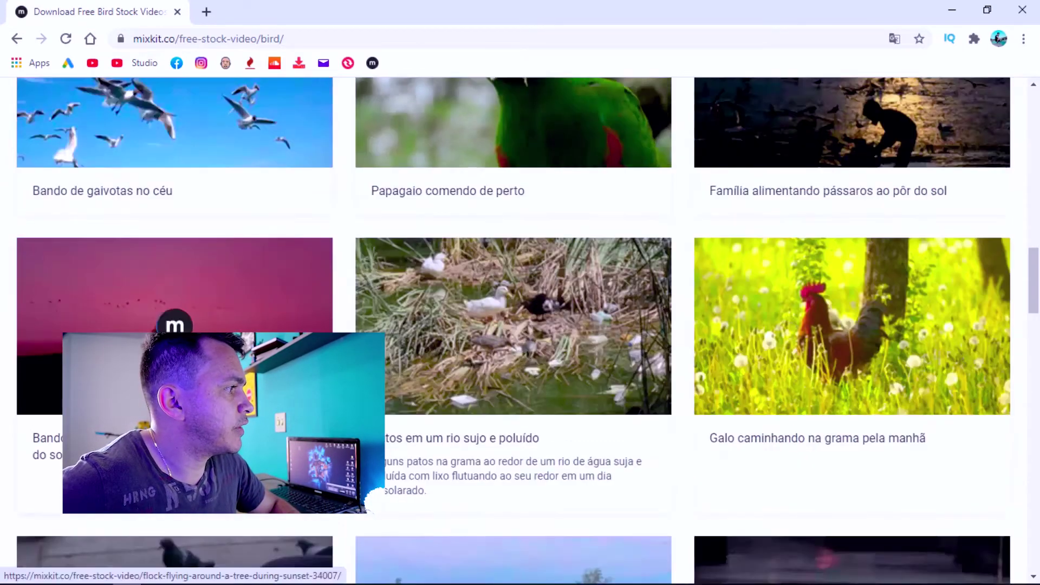
{"action": "left_click", "coordinate": [294, 330]}
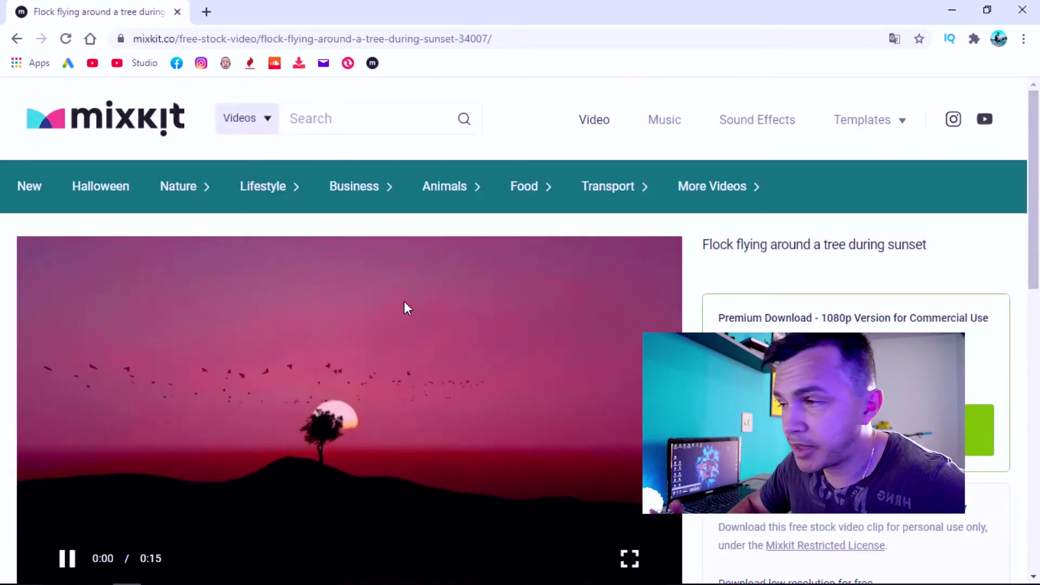
- Start downloading the free low-resolution MP4 of the flock clip
{"action": "scroll", "coordinate": [404, 301], "scroll_direction": "down", "scroll_amount": 3}
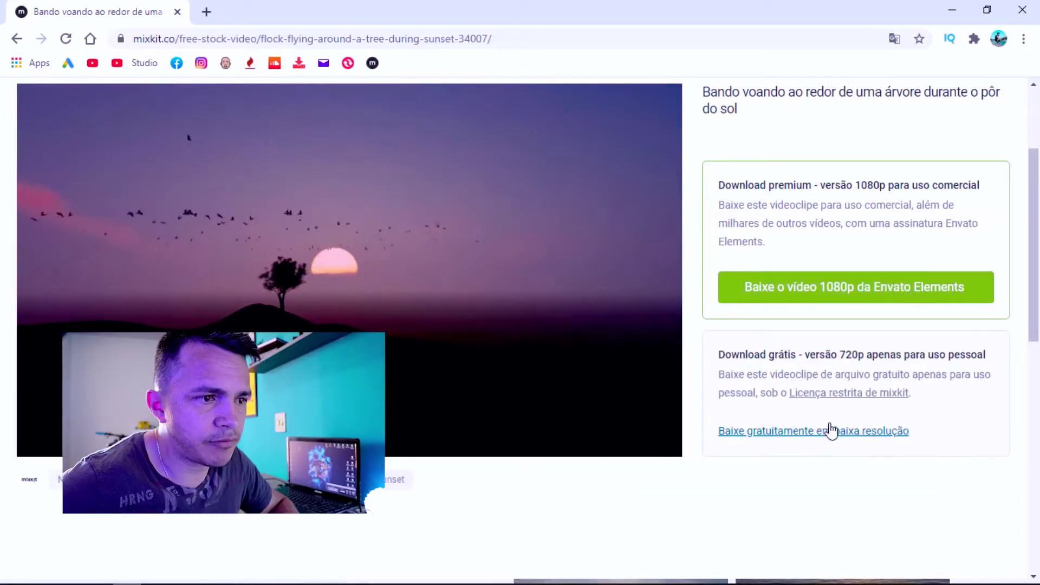
{"action": "left_click", "coordinate": [898, 433]}
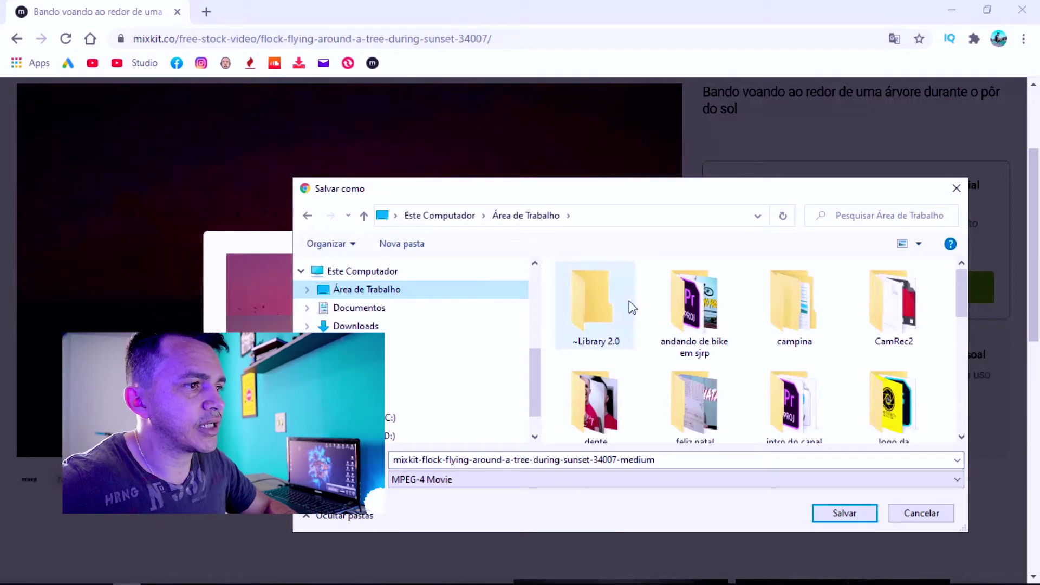
{"action": "scroll", "coordinate": [629, 304], "scroll_direction": "down", "scroll_amount": 4}
{"action": "scroll", "coordinate": [735, 283], "scroll_direction": "down", "scroll_amount": 2}
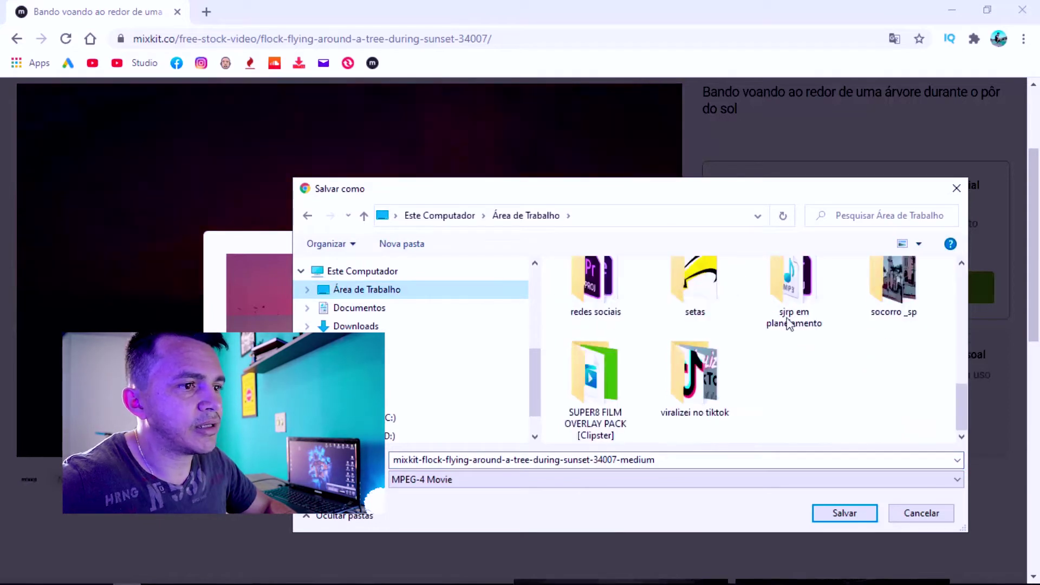
- Create a 'mixkit' folder on the desktop, save the video in it, and dismiss the license popup
{"action": "right_click", "coordinate": [816, 358]}
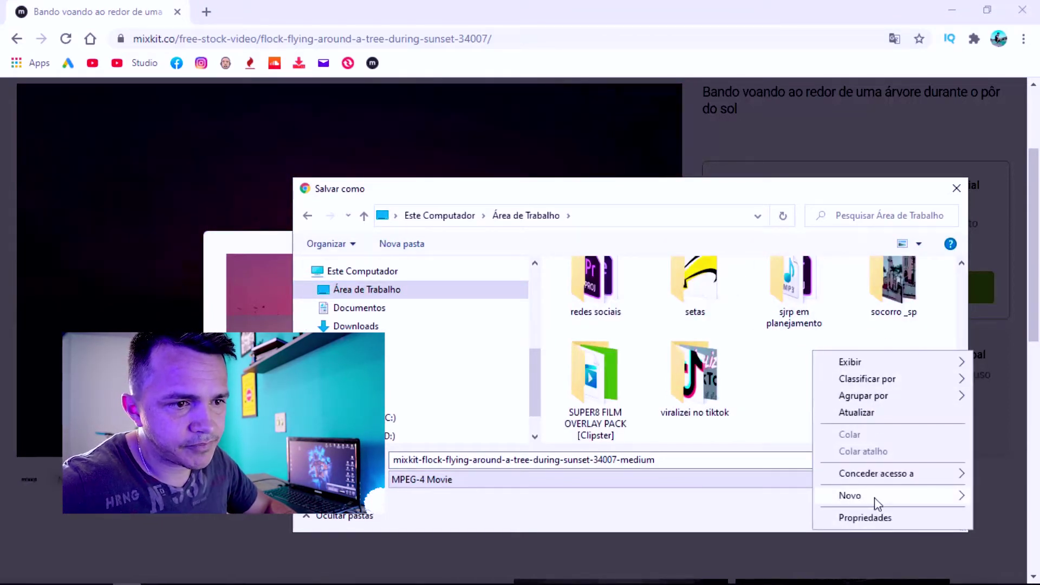
{"action": "mouse_move", "coordinate": [850, 495]}
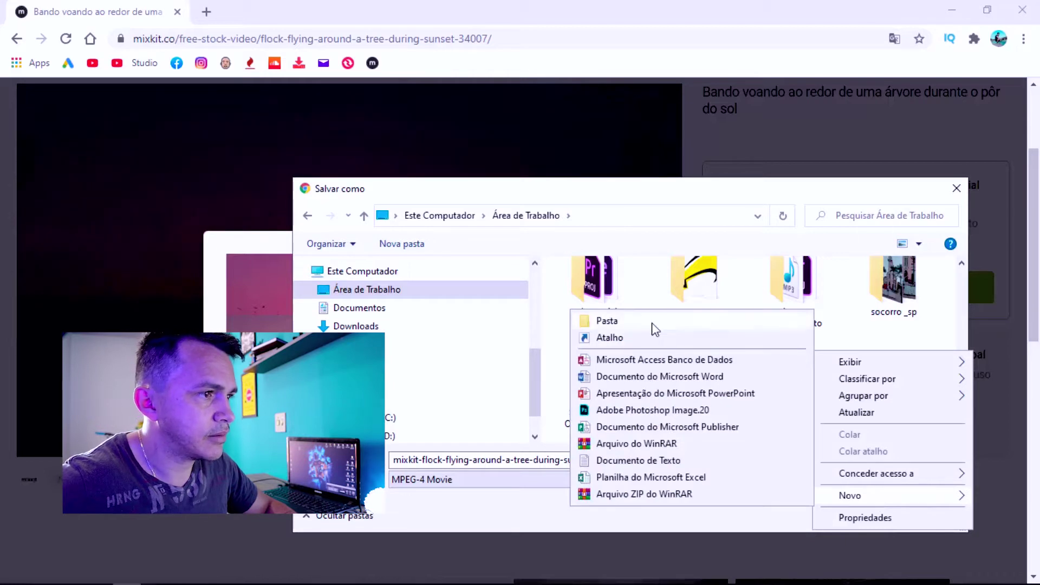
{"action": "left_click", "coordinate": [655, 325]}
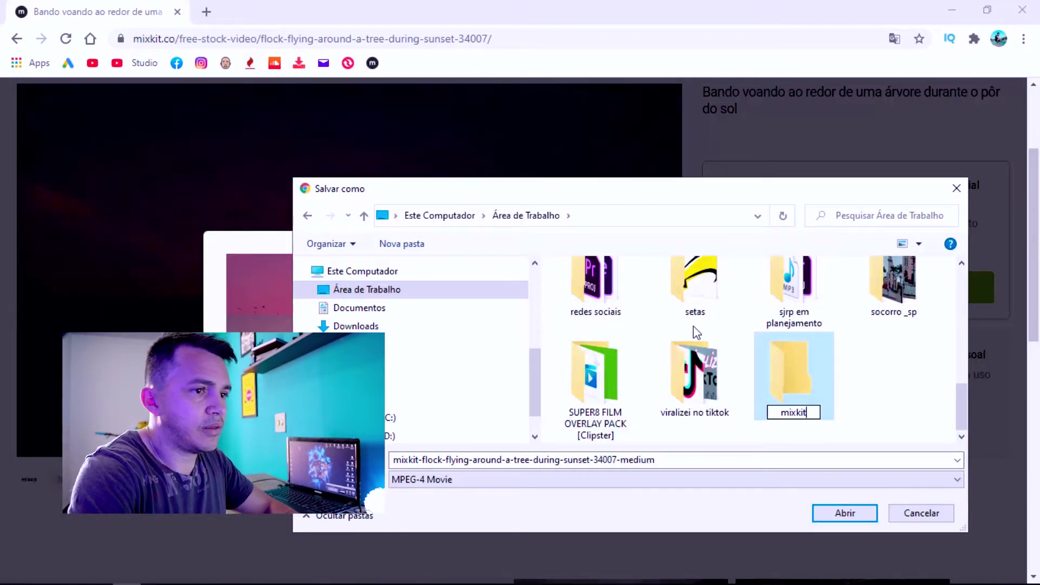
{"action": "double_click", "coordinate": [833, 366]}
{"action": "left_click", "coordinate": [852, 513]}
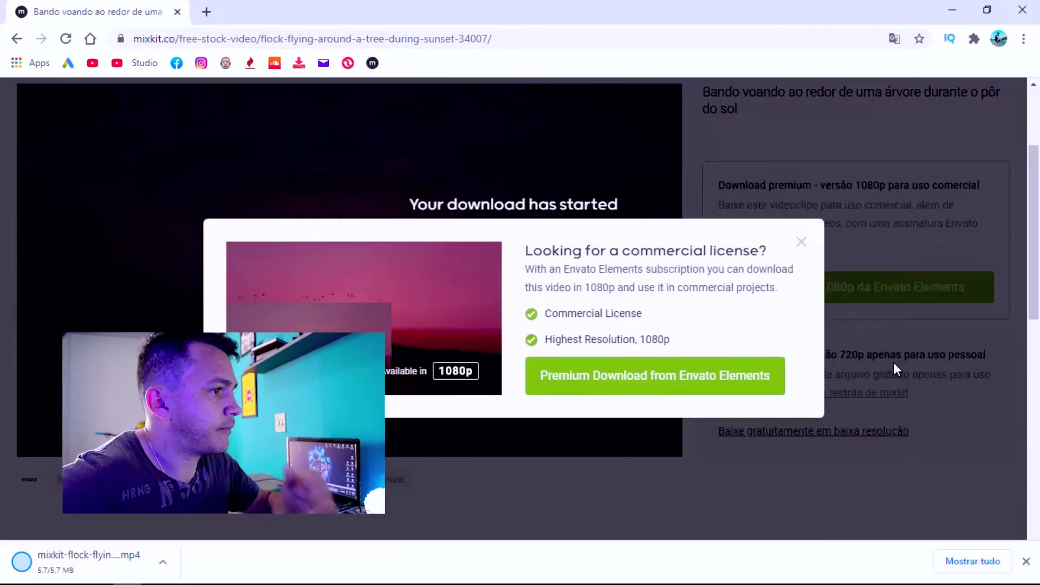
{"action": "left_click", "coordinate": [806, 245]}
- Search sound effects for 'bird' and preview 'Little birds singing in the trees'
{"action": "scroll", "coordinate": [612, 250], "scroll_direction": "up", "scroll_amount": 3}
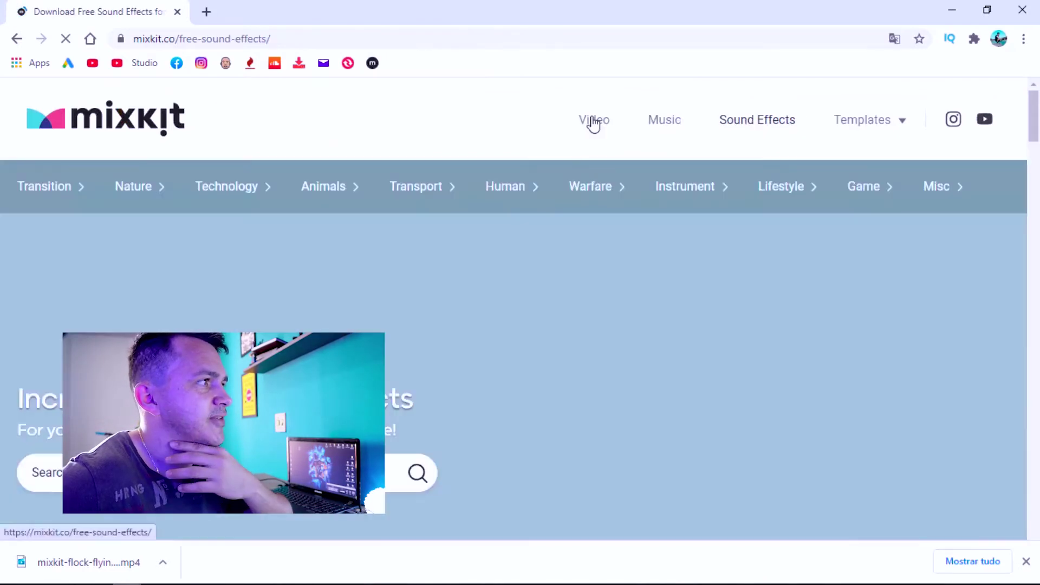
{"action": "scroll", "coordinate": [513, 457], "scroll_direction": "down", "scroll_amount": 7}
{"action": "scroll", "coordinate": [512, 457], "scroll_direction": "down", "scroll_amount": 3}
{"action": "scroll", "coordinate": [512, 309], "scroll_direction": "up", "scroll_amount": 10}
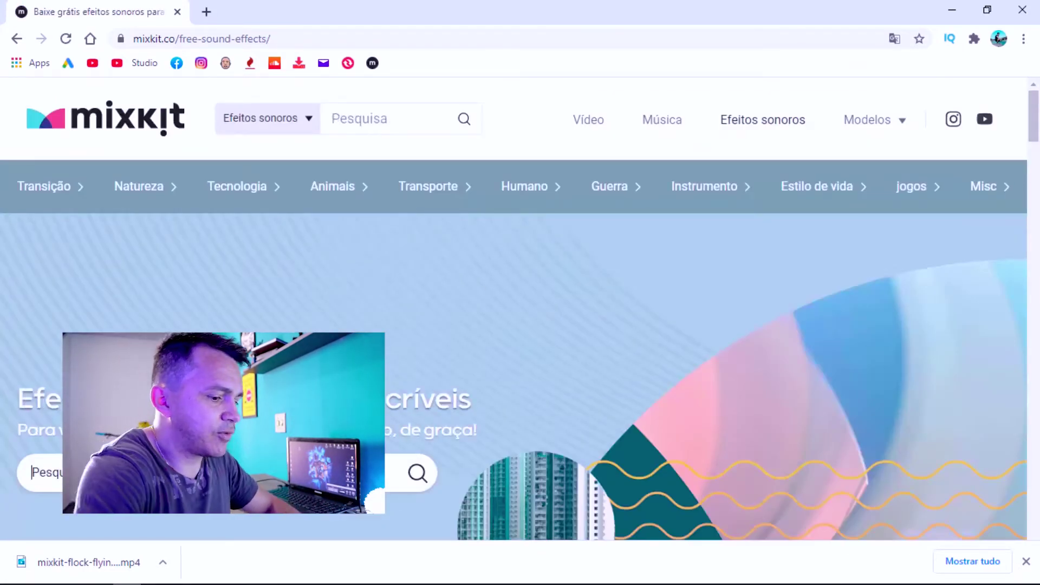
{"action": "type", "text": "bird"}
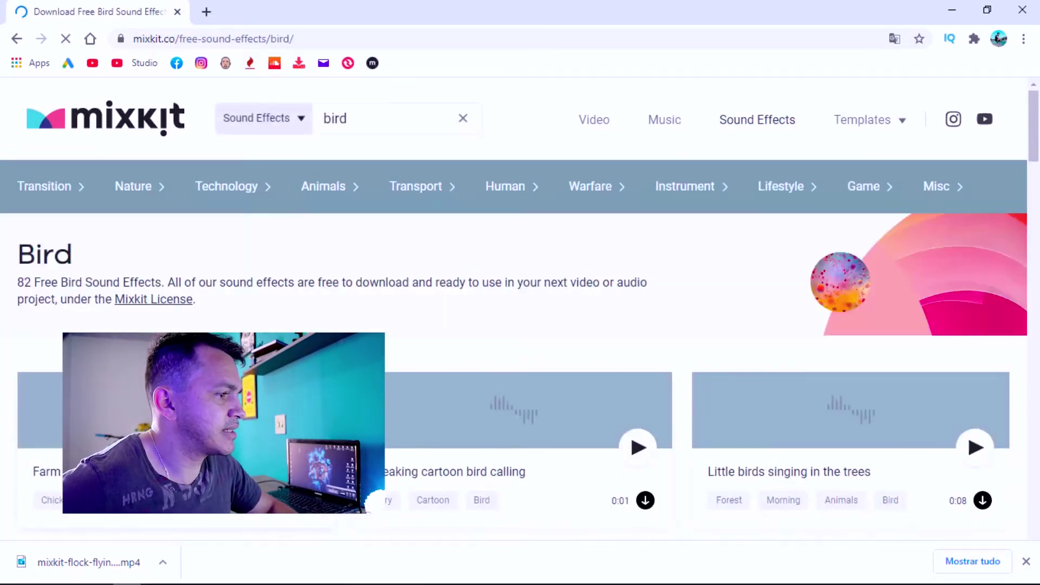
{"action": "scroll", "coordinate": [473, 458], "scroll_direction": "down", "scroll_amount": 3}
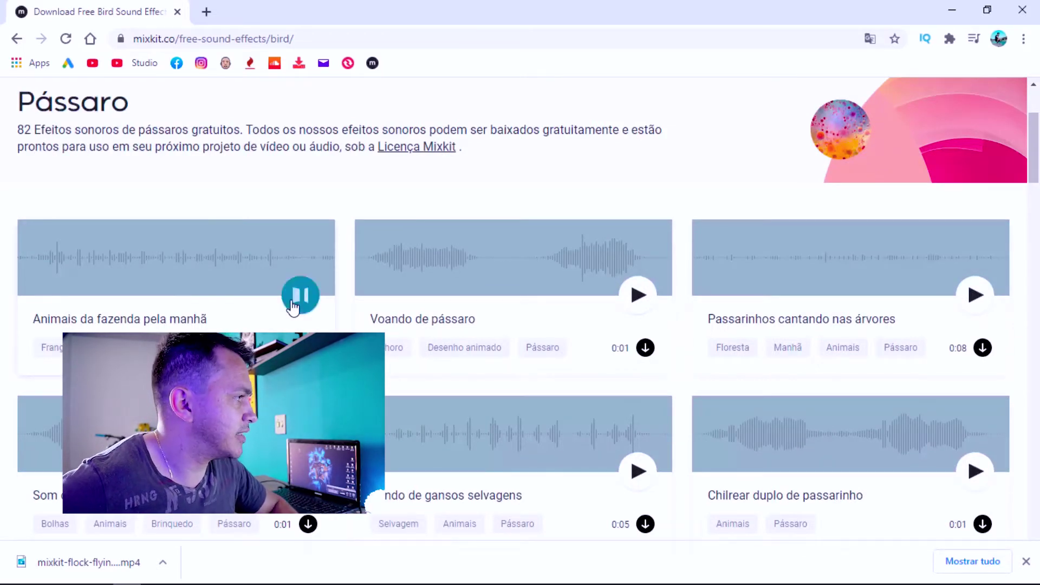
{"action": "left_click", "coordinate": [974, 299]}
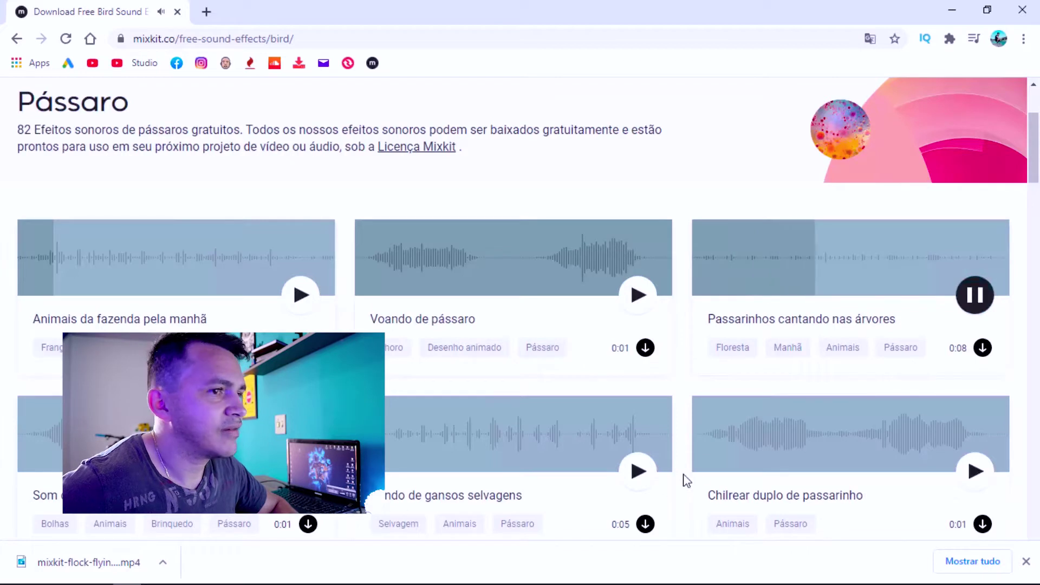
- Save the little-birds sound effect WAV into the desktop mixkit folder
{"action": "left_click", "coordinate": [982, 348]}
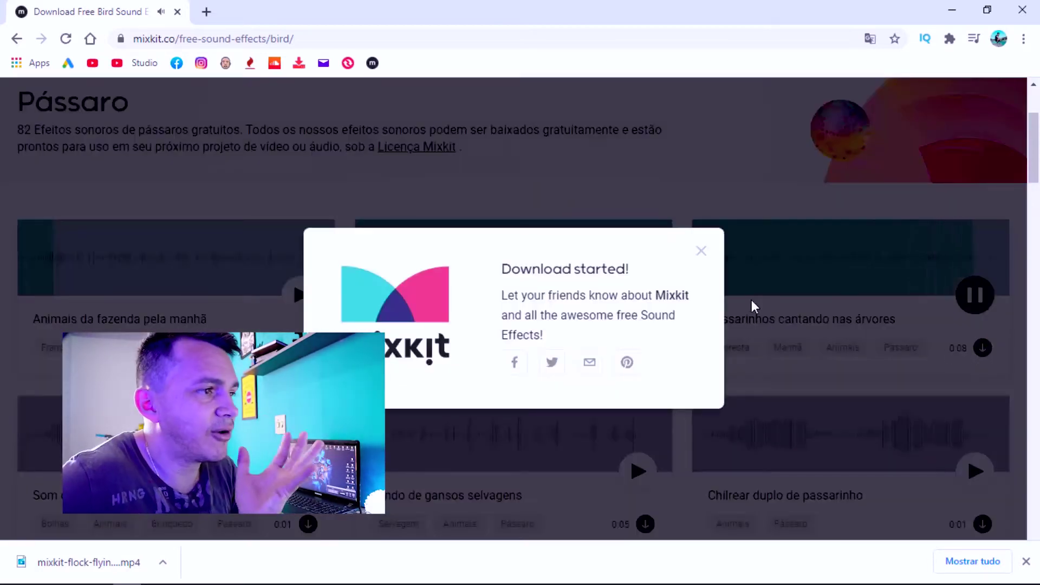
{"action": "mouse_move", "coordinate": [366, 289]}
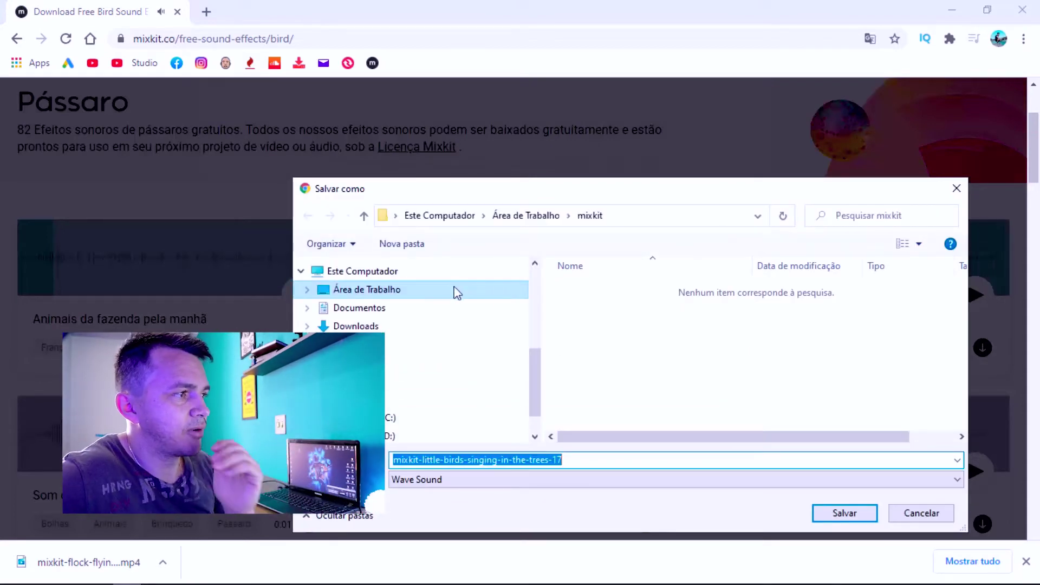
{"action": "left_click", "coordinate": [449, 289]}
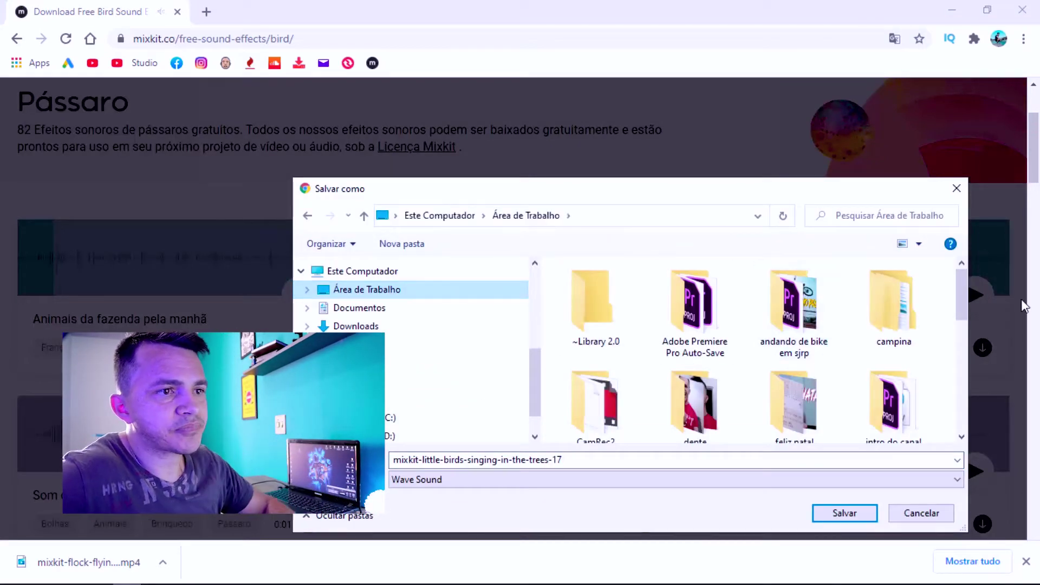
{"action": "scroll", "coordinate": [912, 358], "scroll_direction": "down", "scroll_amount": 5}
{"action": "scroll", "coordinate": [896, 339], "scroll_direction": "up", "scroll_amount": 2}
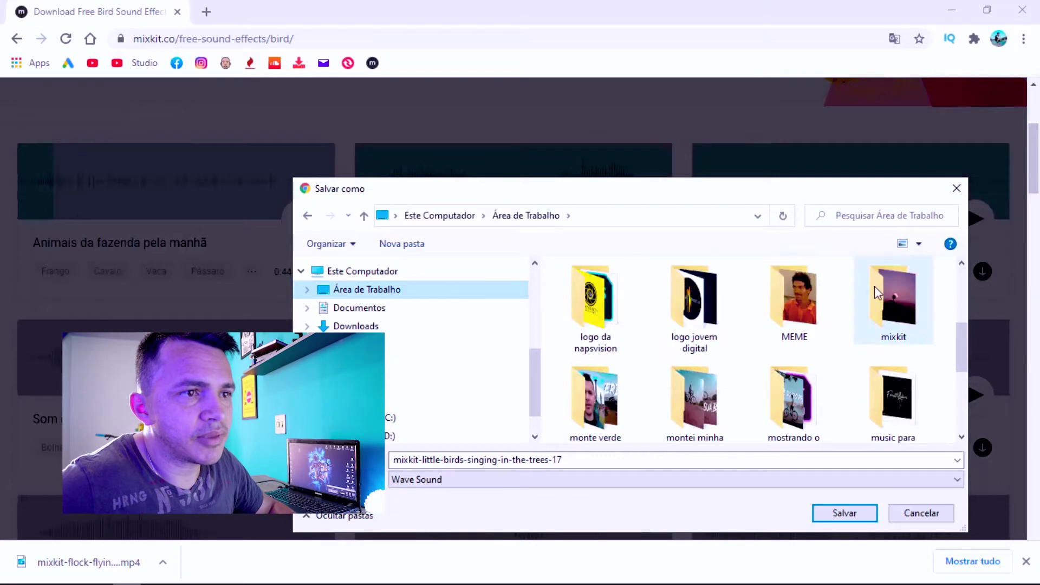
{"action": "left_click", "coordinate": [845, 513]}
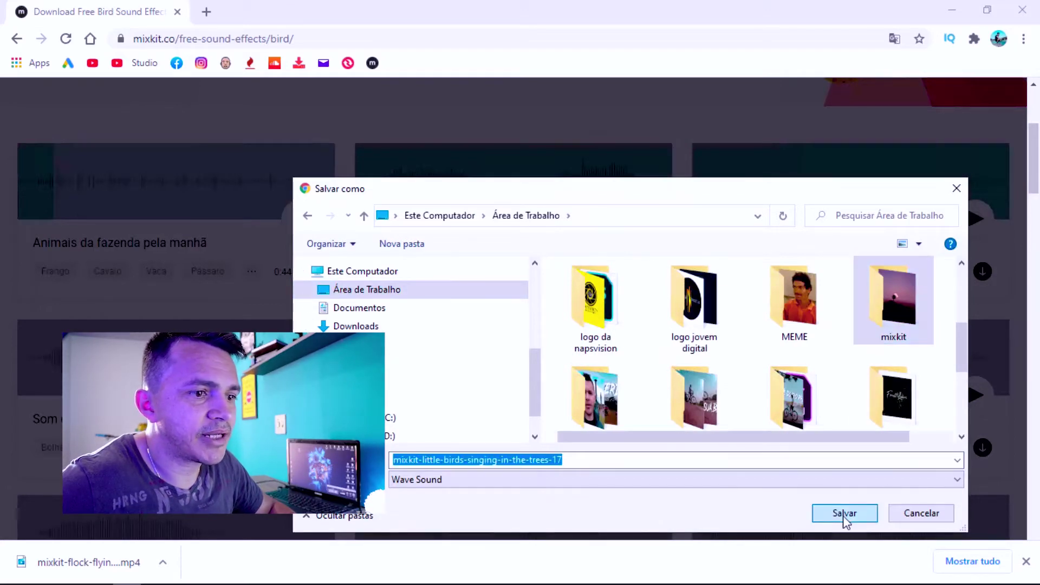
{"action": "left_click", "coordinate": [844, 515]}
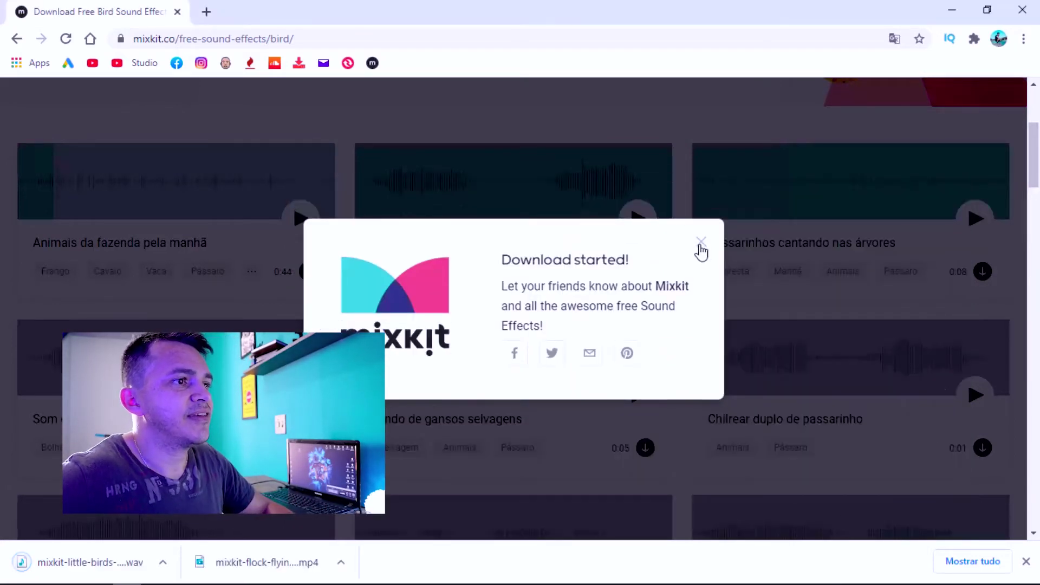
{"action": "left_click", "coordinate": [701, 242]}
{"action": "scroll", "coordinate": [715, 271], "scroll_direction": "up", "scroll_amount": 4}
{"action": "left_click", "coordinate": [951, 10]}
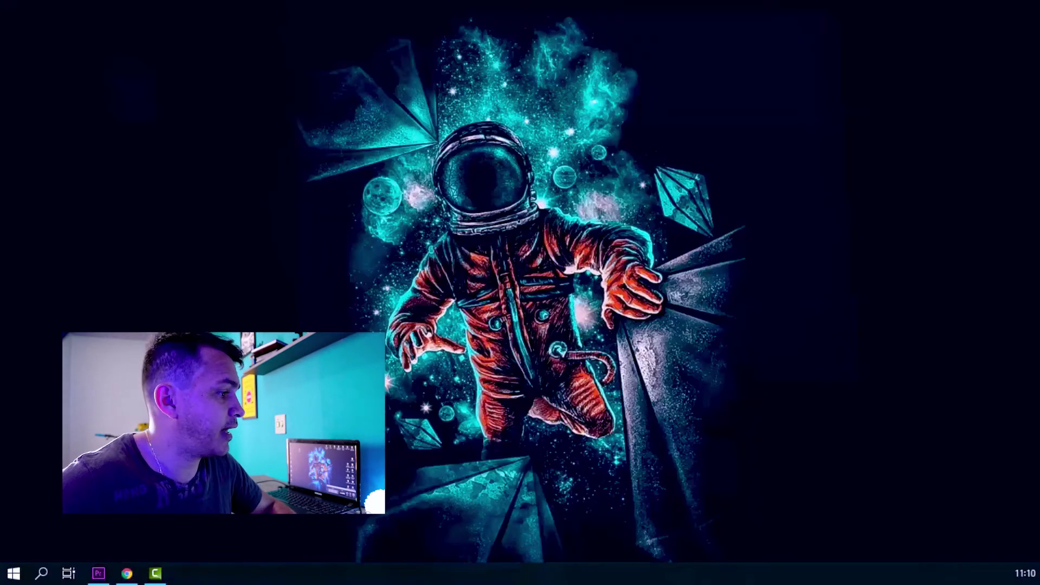
- Bring up the Premiere Pro 'teste' project, cancel an import, and return to Mixkit
{"action": "left_click", "coordinate": [98, 574]}
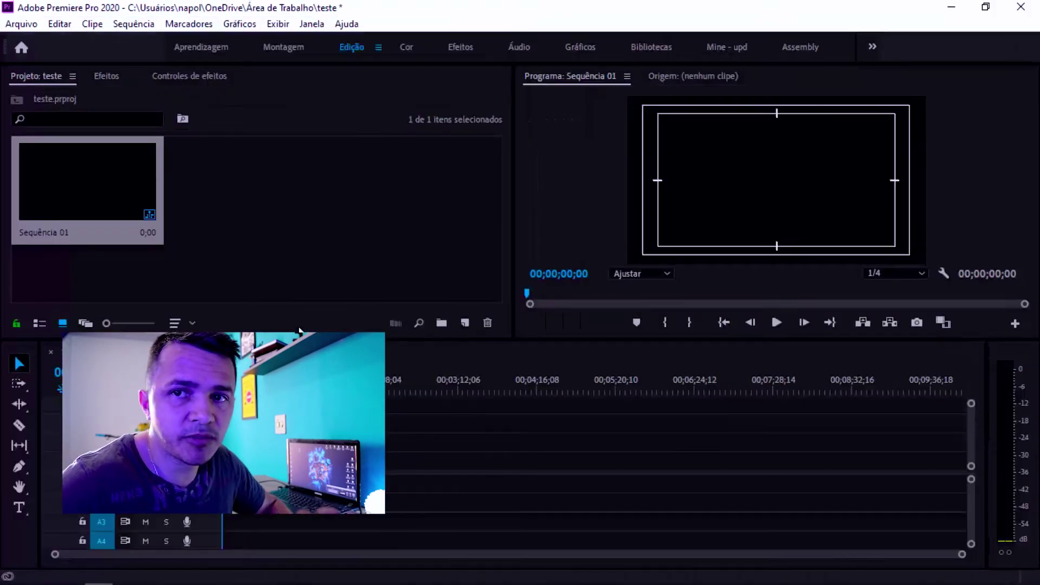
{"action": "left_click", "coordinate": [244, 188]}
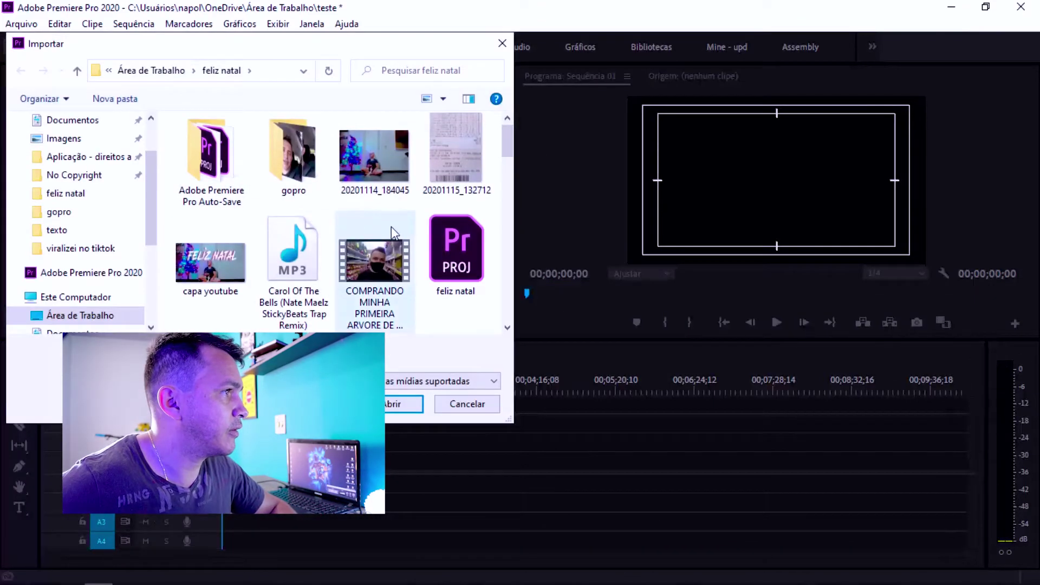
{"action": "left_click", "coordinate": [492, 406]}
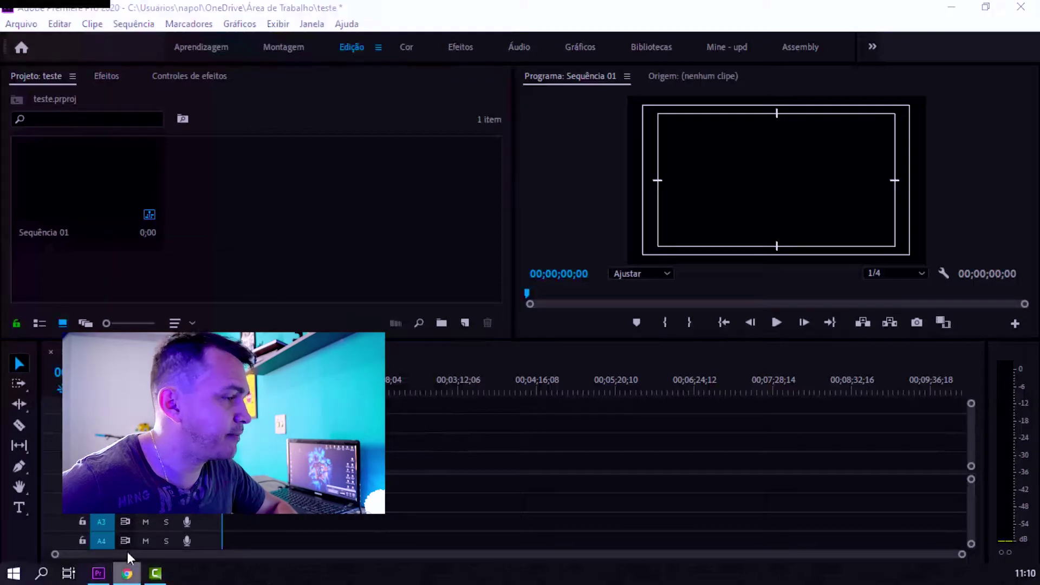
{"action": "left_click", "coordinate": [127, 573]}
- Open Mixkit's music library and preview the 'Sun e sua filha' track
{"action": "left_click", "coordinate": [666, 133]}
{"action": "scroll", "coordinate": [639, 195], "scroll_direction": "down", "scroll_amount": 5}
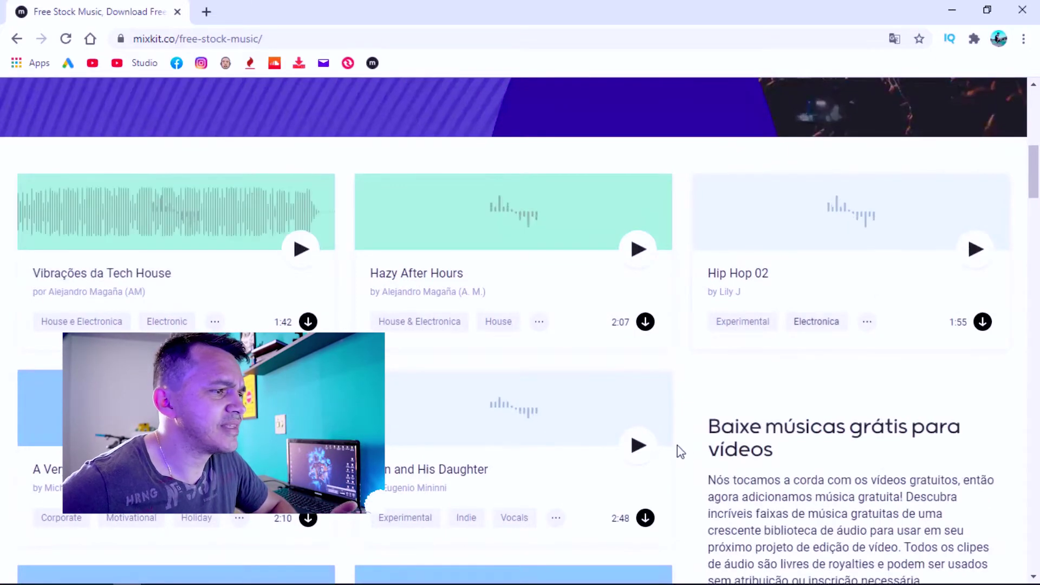
{"action": "left_click", "coordinate": [648, 458]}
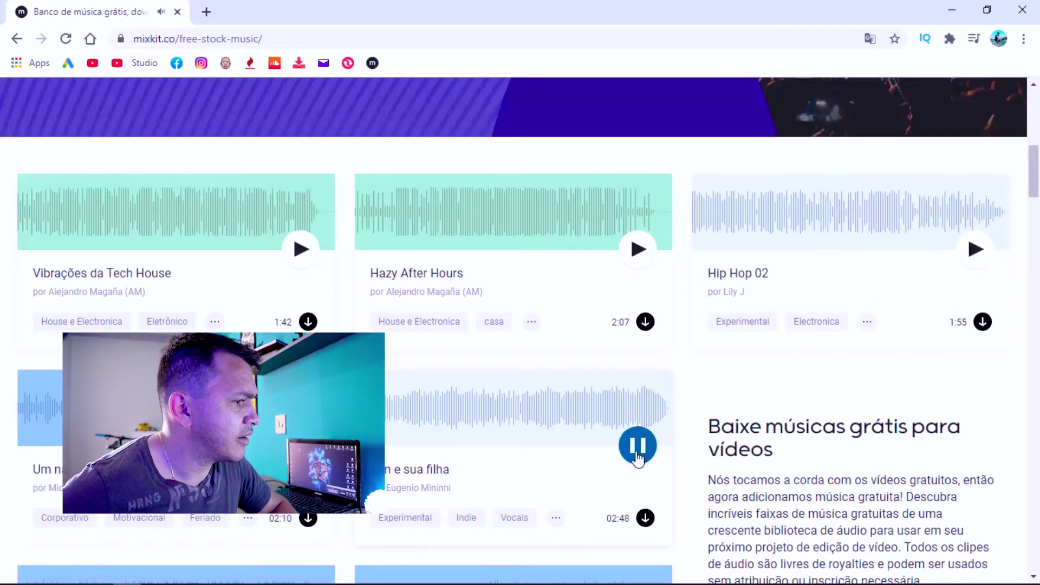
{"action": "scroll", "coordinate": [638, 458], "scroll_direction": "down", "scroll_amount": 4}
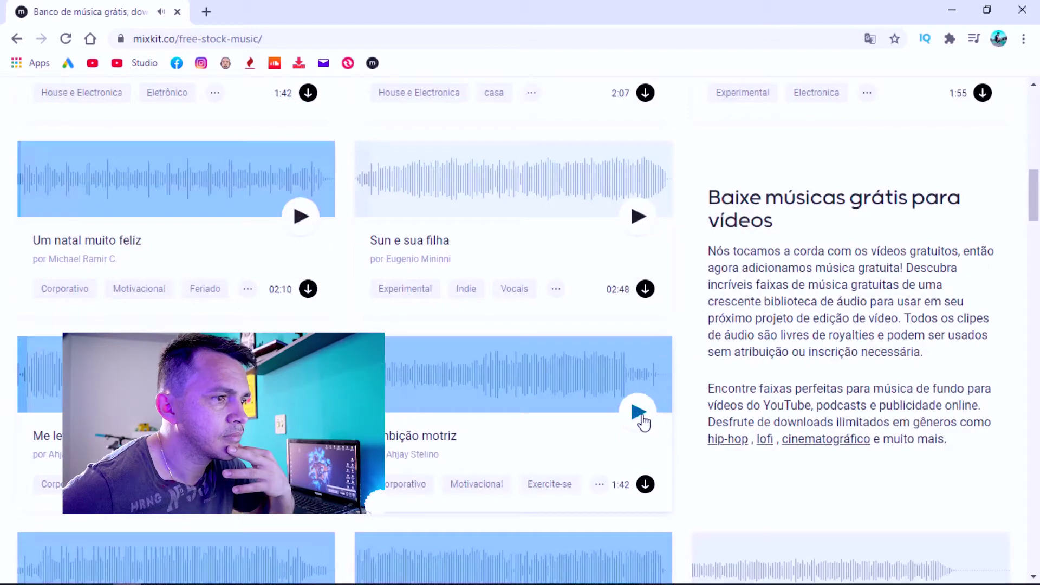
- Save the 'Ambição motriz' (mixkit-driving-ambition-32) MP3 into the desktop mixkit folder
{"action": "left_click", "coordinate": [646, 486]}
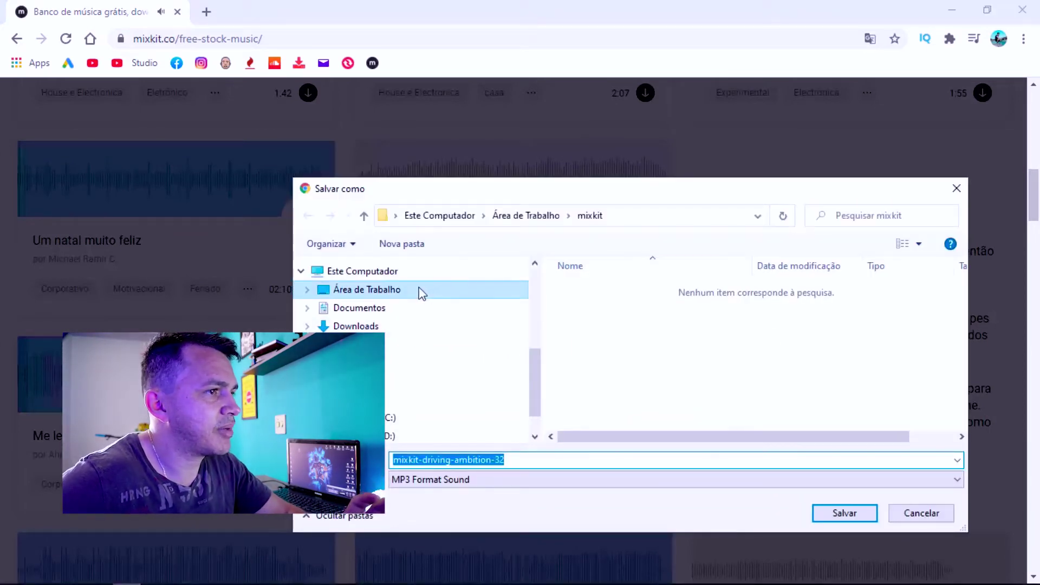
{"action": "left_click", "coordinate": [420, 289]}
{"action": "scroll", "coordinate": [867, 330], "scroll_direction": "down", "scroll_amount": 5}
{"action": "scroll", "coordinate": [866, 330], "scroll_direction": "down", "scroll_amount": 3}
{"action": "scroll", "coordinate": [918, 317], "scroll_direction": "up", "scroll_amount": 3}
{"action": "scroll", "coordinate": [916, 347], "scroll_direction": "up", "scroll_amount": 2}
{"action": "left_click", "coordinate": [905, 383]}
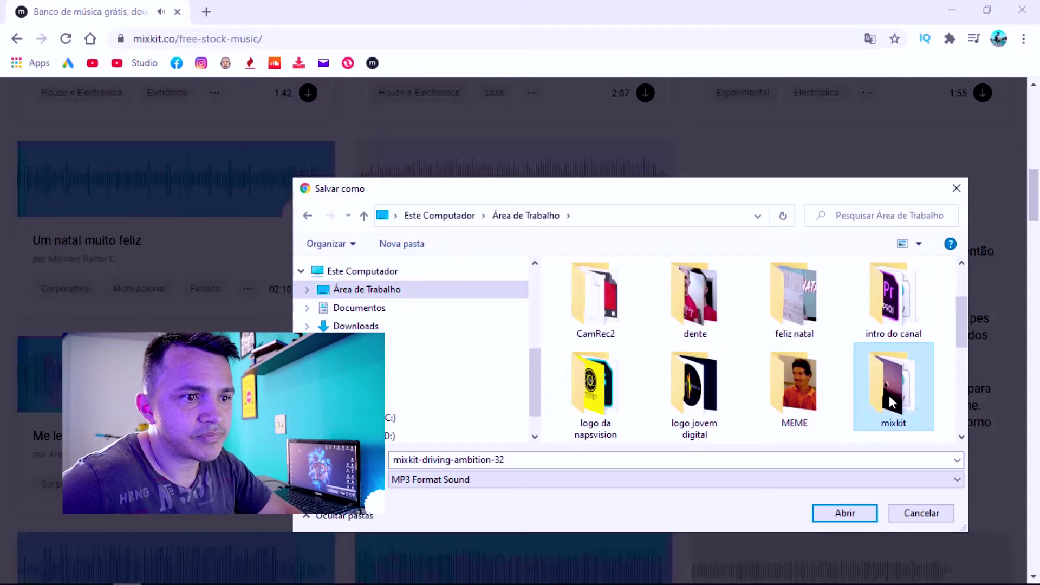
{"action": "left_click", "coordinate": [841, 517]}
{"action": "left_click", "coordinate": [843, 513]}
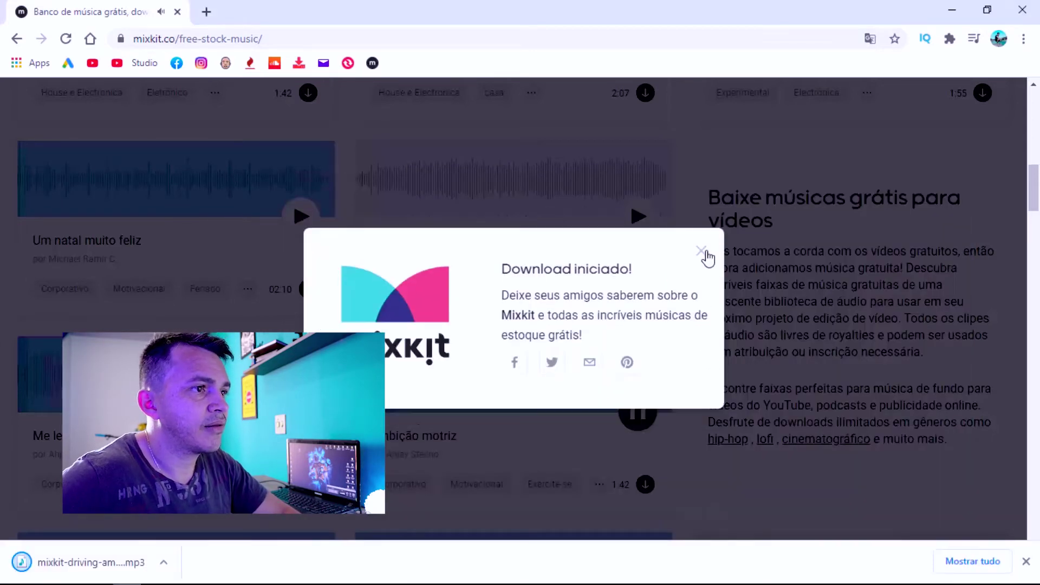
{"action": "left_click", "coordinate": [703, 261]}
{"action": "scroll", "coordinate": [596, 204], "scroll_direction": "up", "scroll_amount": 10}
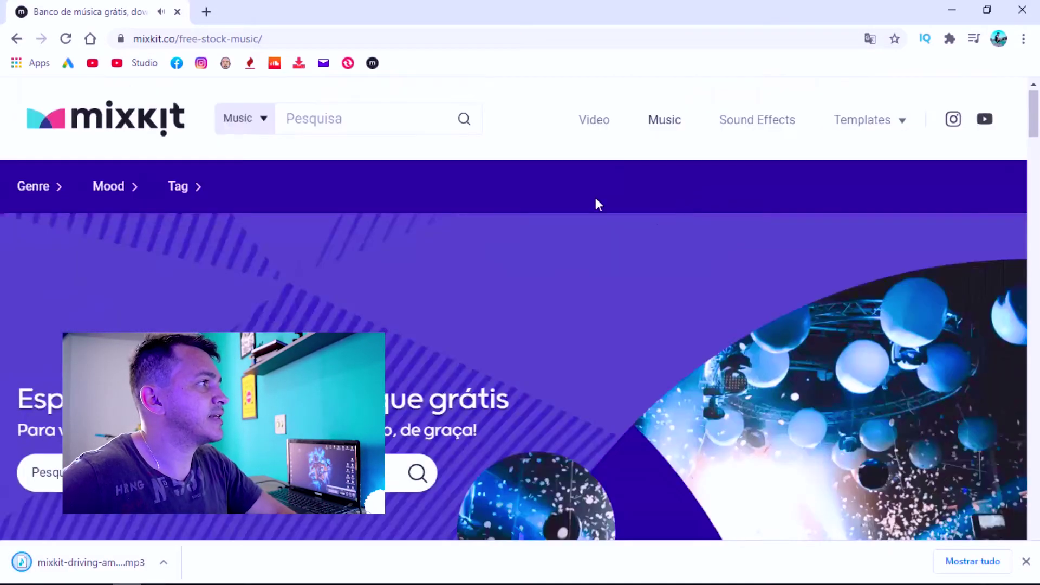
- Import the driving-ambition music, flock video and little-birds sound from the mixkit folder
{"action": "left_click", "coordinate": [952, 9]}
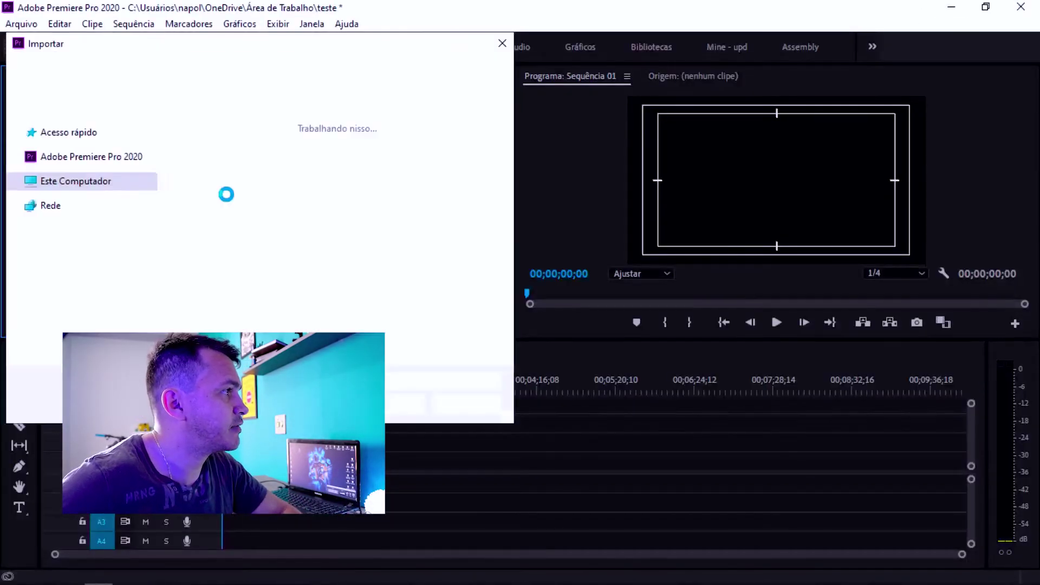
{"action": "scroll", "coordinate": [82, 162], "scroll_direction": "up", "scroll_amount": 2}
{"action": "left_click", "coordinate": [80, 150]}
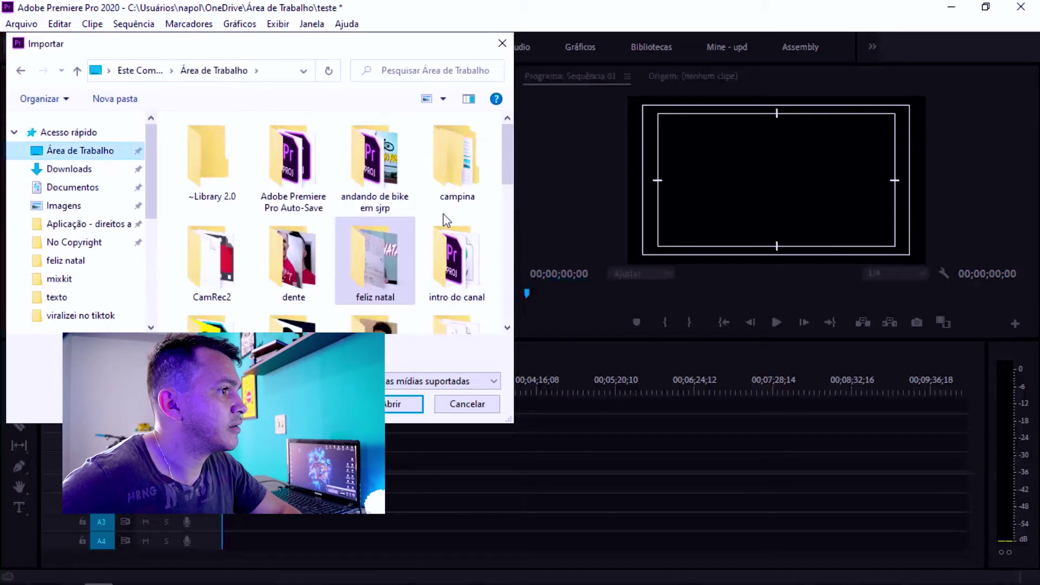
{"action": "scroll", "coordinate": [466, 228], "scroll_direction": "down", "scroll_amount": 2}
{"action": "double_click", "coordinate": [473, 265]}
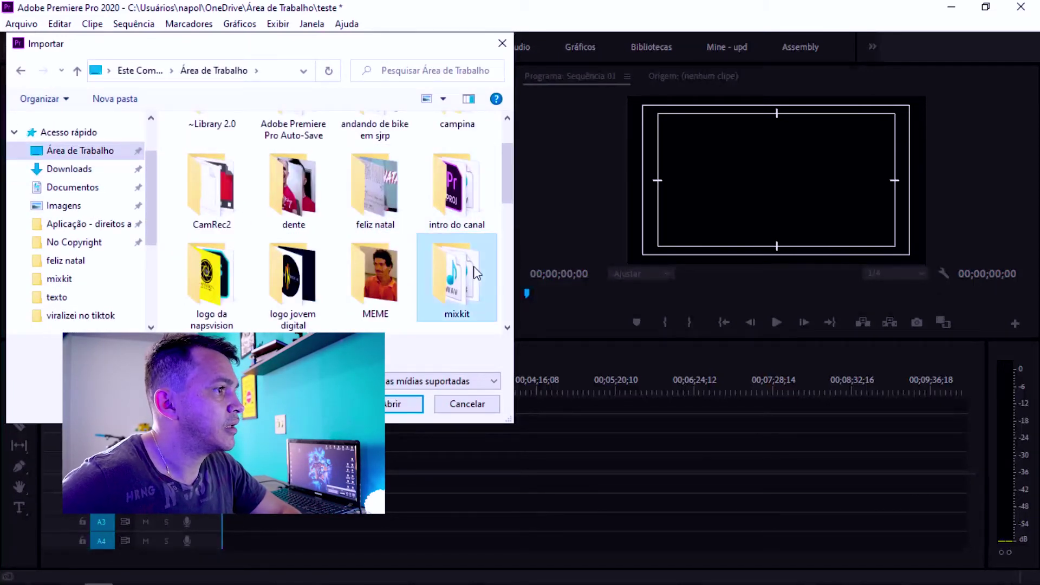
{"action": "left_click_drag", "start_coordinate": [281, 222], "coordinate": [269, 138]}
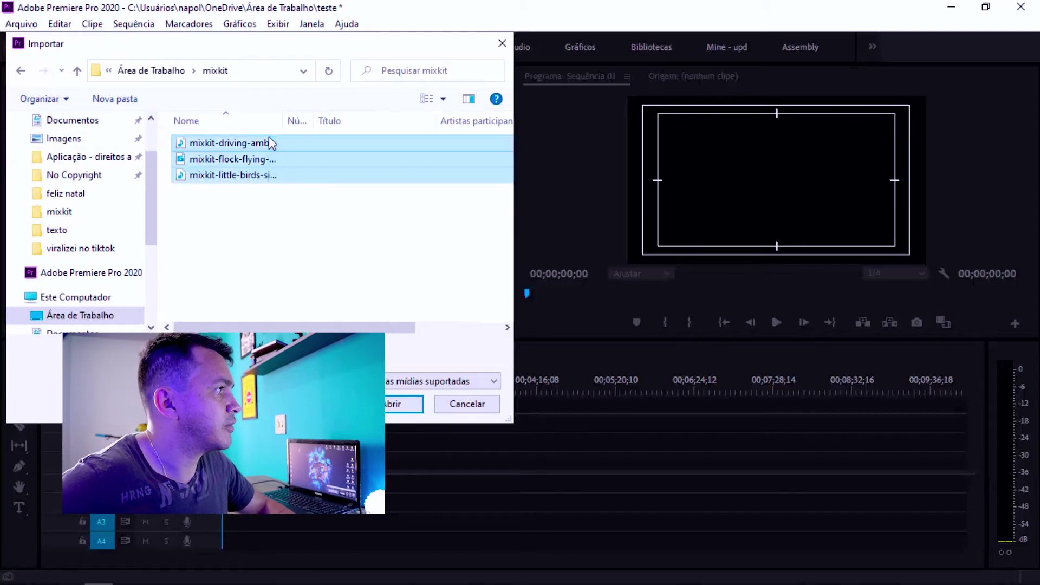
{"action": "left_click", "coordinate": [412, 410]}
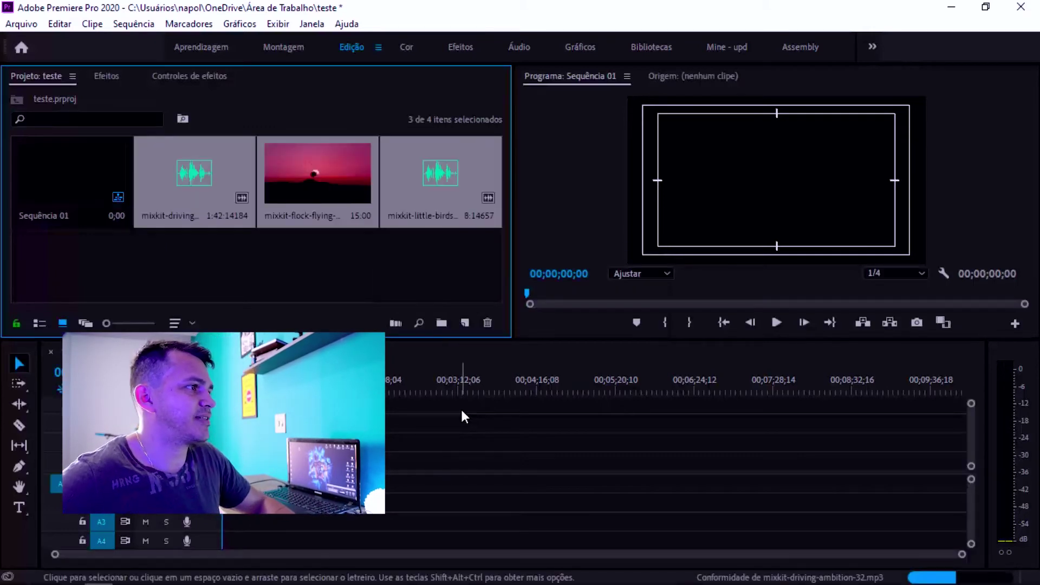
{"action": "left_click", "coordinate": [320, 271]}
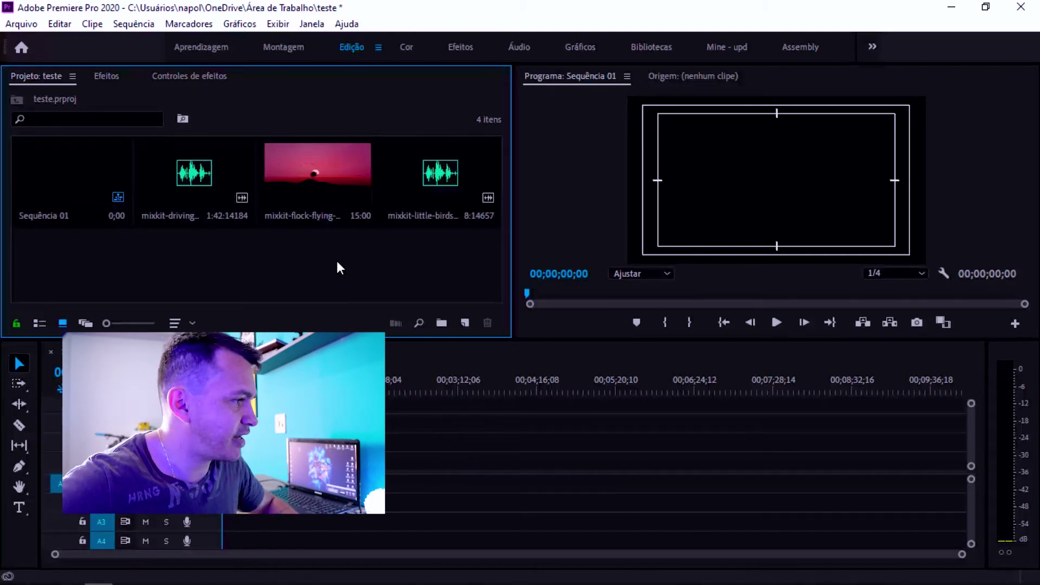
- Place the 14;29 flock-flying sunset clip at the start of V1 in Sequência 01
{"action": "left_click", "coordinate": [368, 171]}
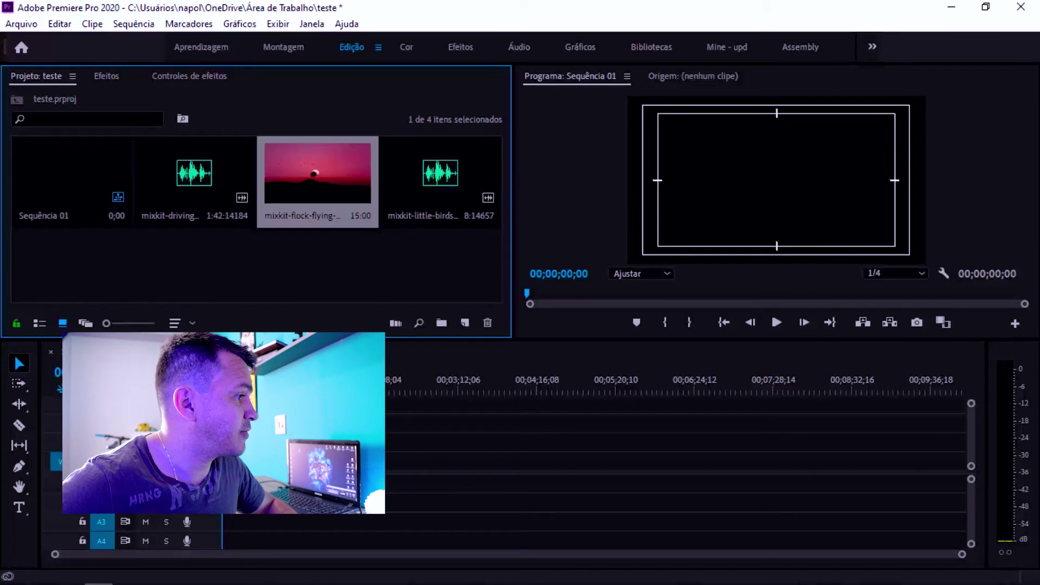
{"action": "double_click", "coordinate": [333, 163]}
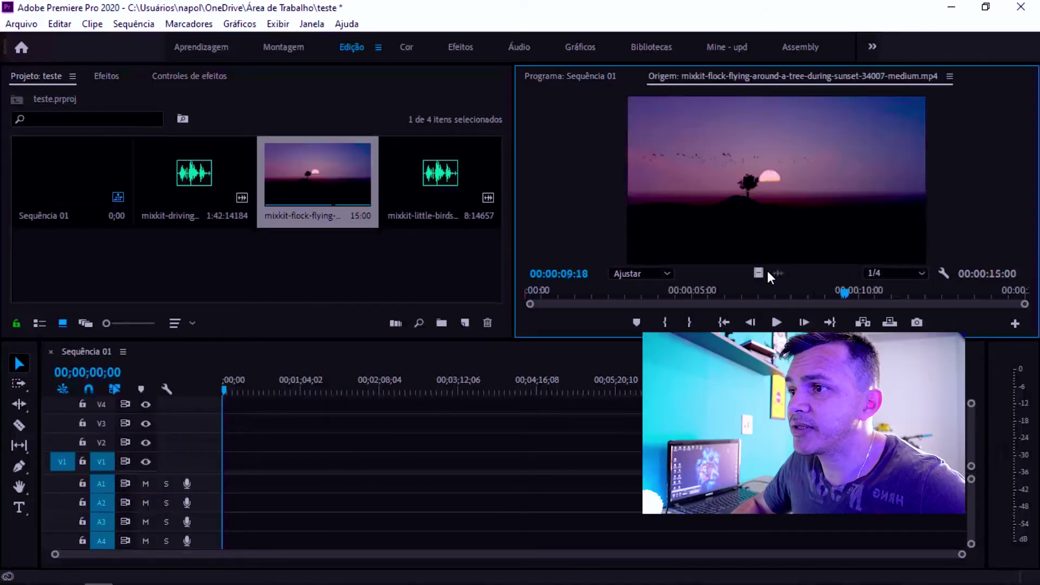
{"action": "left_click_drag", "start_coordinate": [760, 267], "coordinate": [230, 461]}
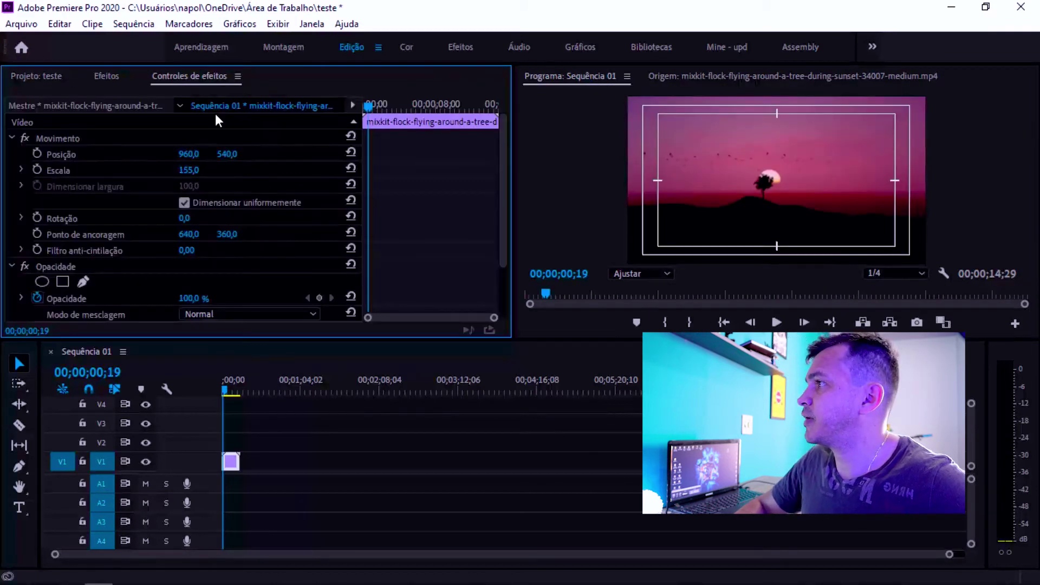
{"action": "left_click", "coordinate": [54, 79]}
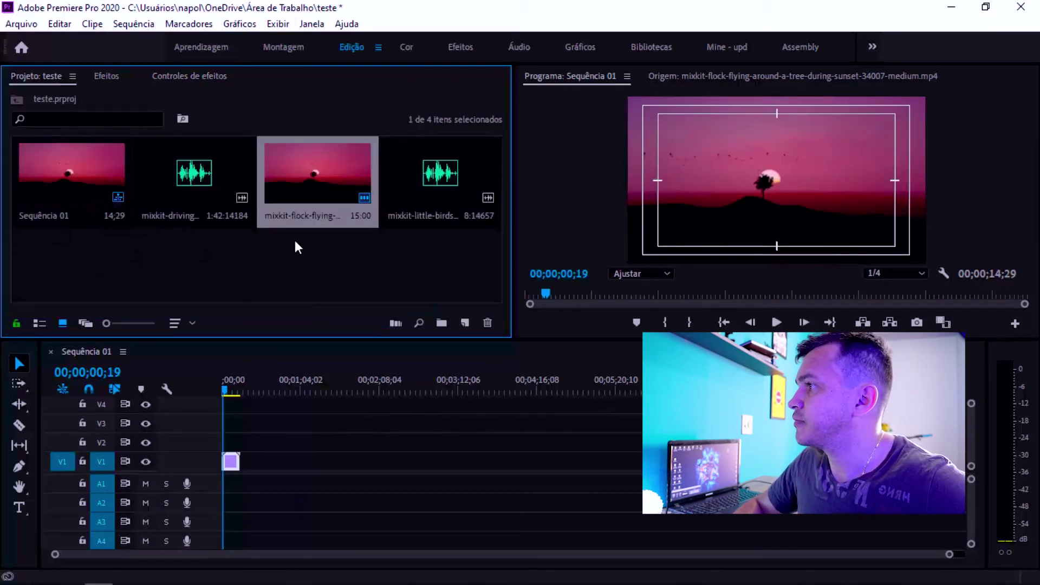
- Preview the little-birds sound effect and add it to audio track A1
{"action": "left_click", "coordinate": [184, 182]}
{"action": "double_click", "coordinate": [453, 168]}
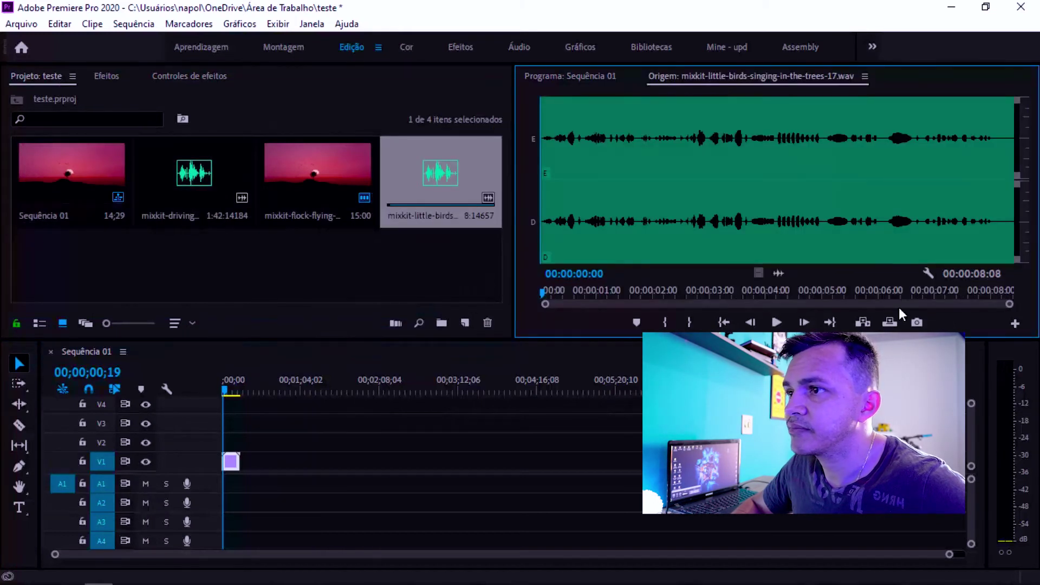
{"action": "left_click", "coordinate": [779, 321]}
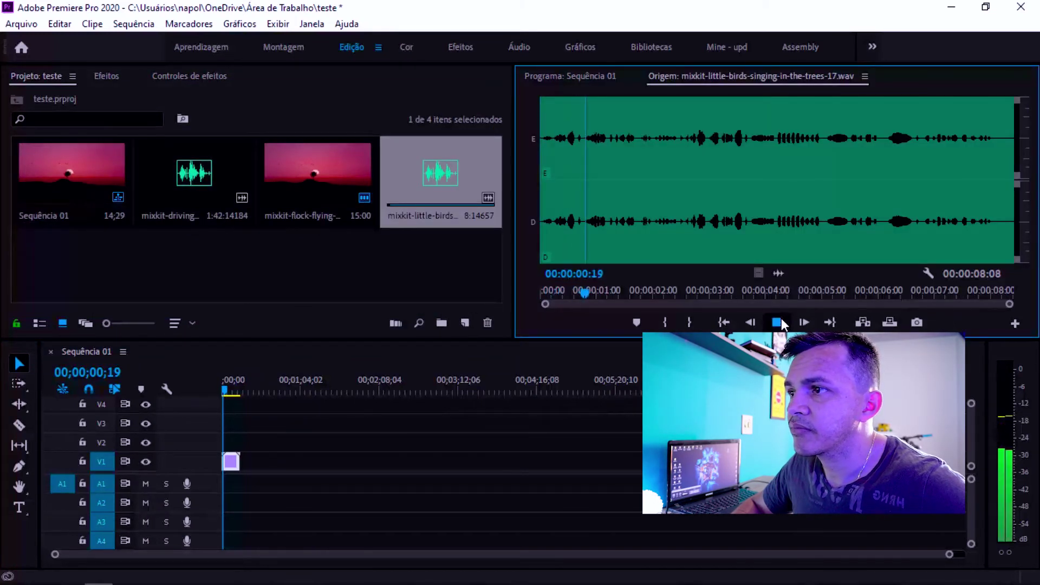
{"action": "mouse_move", "coordinate": [779, 271]}
{"action": "left_mouse_down"}
{"action": "mouse_move", "coordinate": [213, 505]}
{"action": "mouse_move", "coordinate": [244, 490]}
{"action": "left_mouse_up"}
- Add the driving-ambition music on A2 and trim it to end with the video
{"action": "left_click_drag", "start_coordinate": [182, 170], "coordinate": [226, 506]}
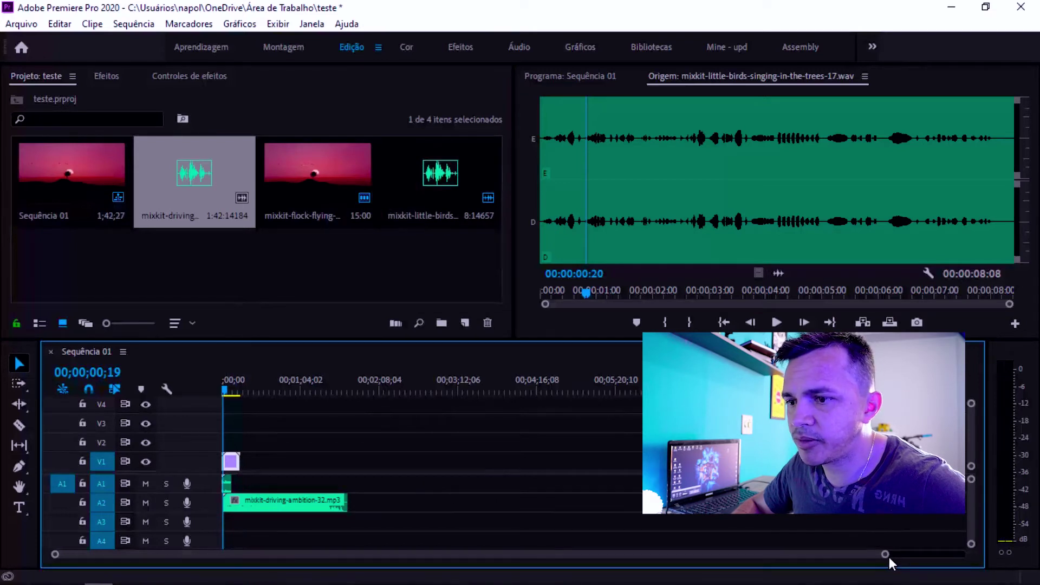
{"action": "left_click_drag", "start_coordinate": [886, 555], "coordinate": [650, 544]}
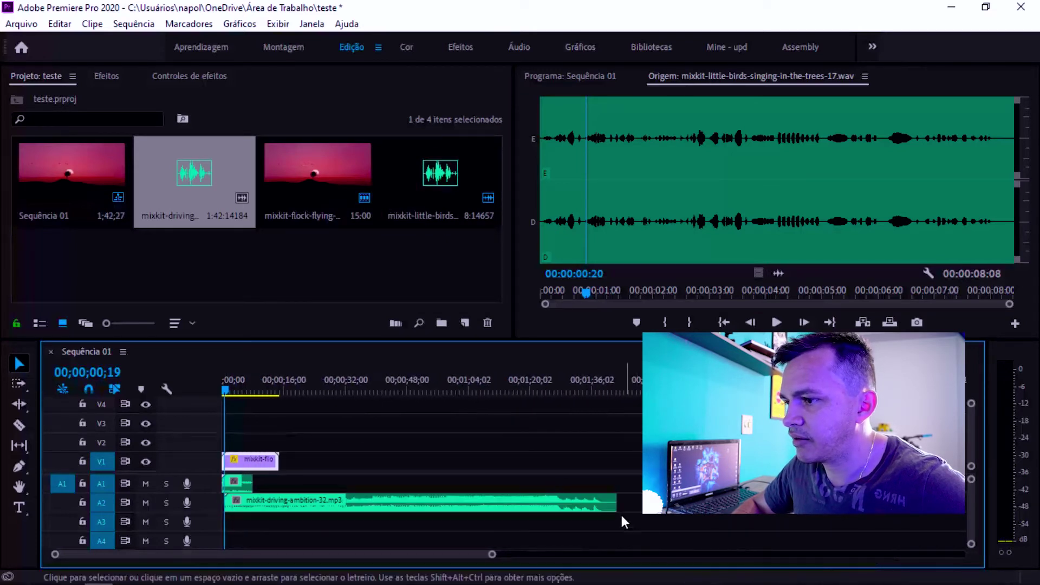
{"action": "mouse_move", "coordinate": [616, 503]}
{"action": "left_mouse_down"}
{"action": "mouse_move", "coordinate": [267, 506]}
{"action": "mouse_move", "coordinate": [278, 506]}
{"action": "left_mouse_up"}
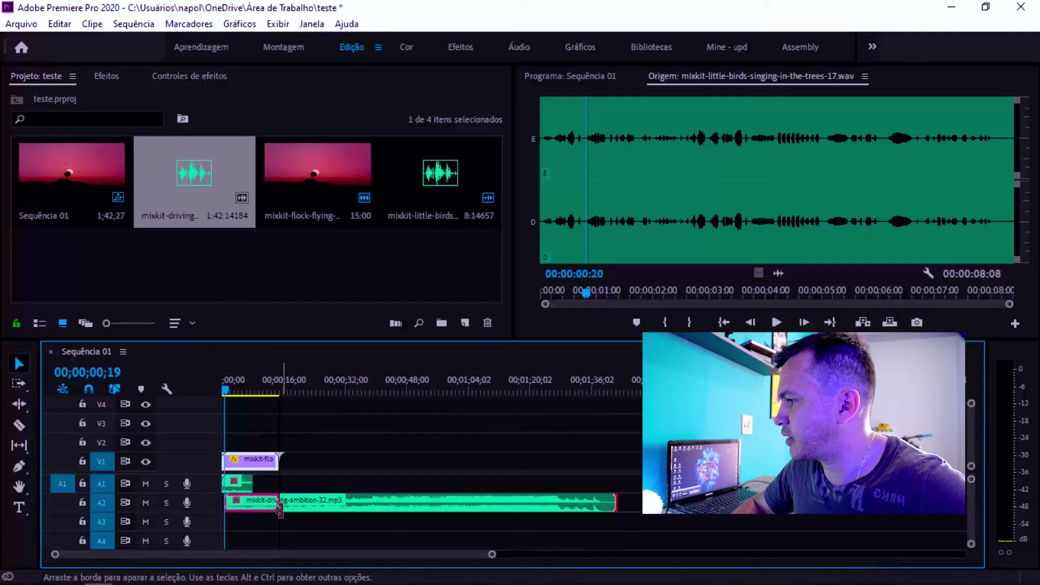
{"action": "left_click", "coordinate": [218, 382]}
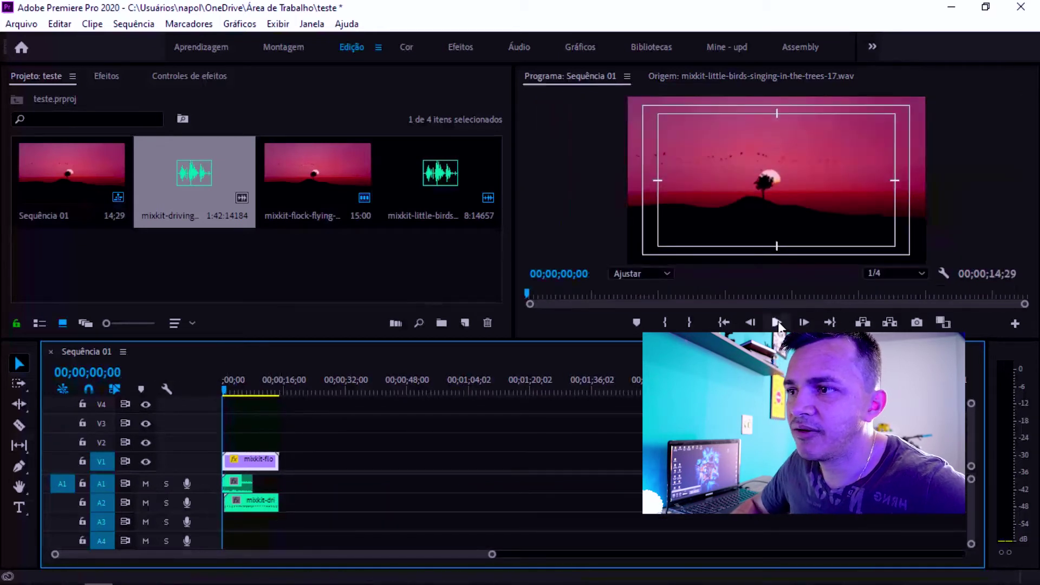
- Play the sequence, then shift the A2 music clip to start at 00;00;00;00
{"action": "left_click", "coordinate": [776, 323]}
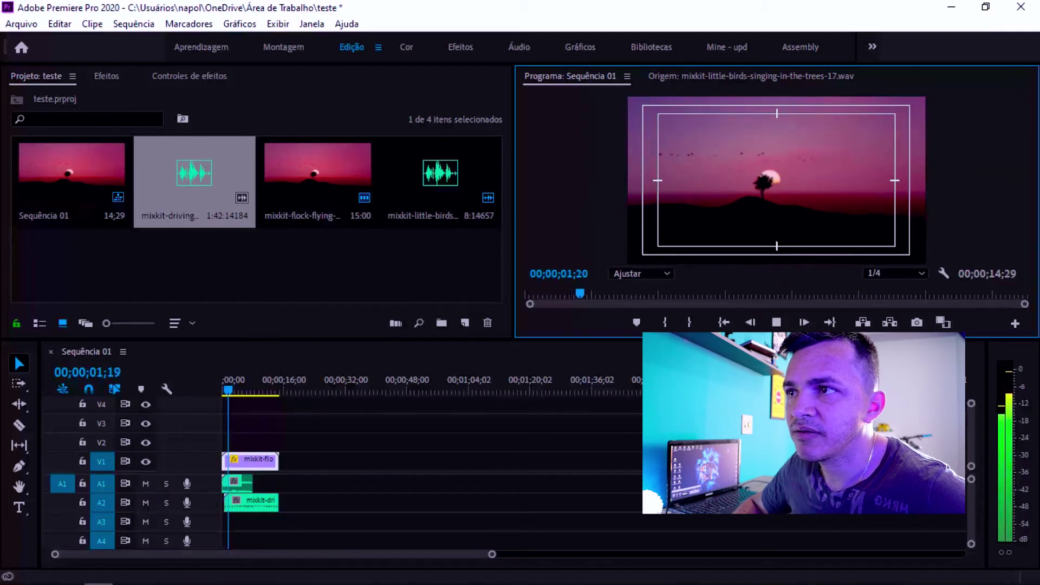
{"action": "key", "text": "space"}
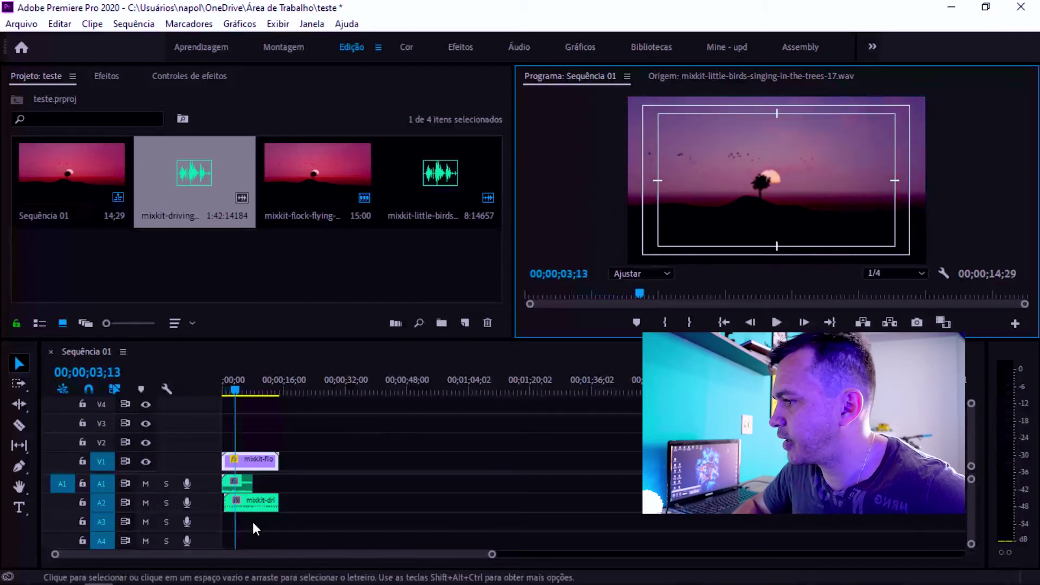
{"action": "left_click_drag", "start_coordinate": [247, 512], "coordinate": [245, 512]}
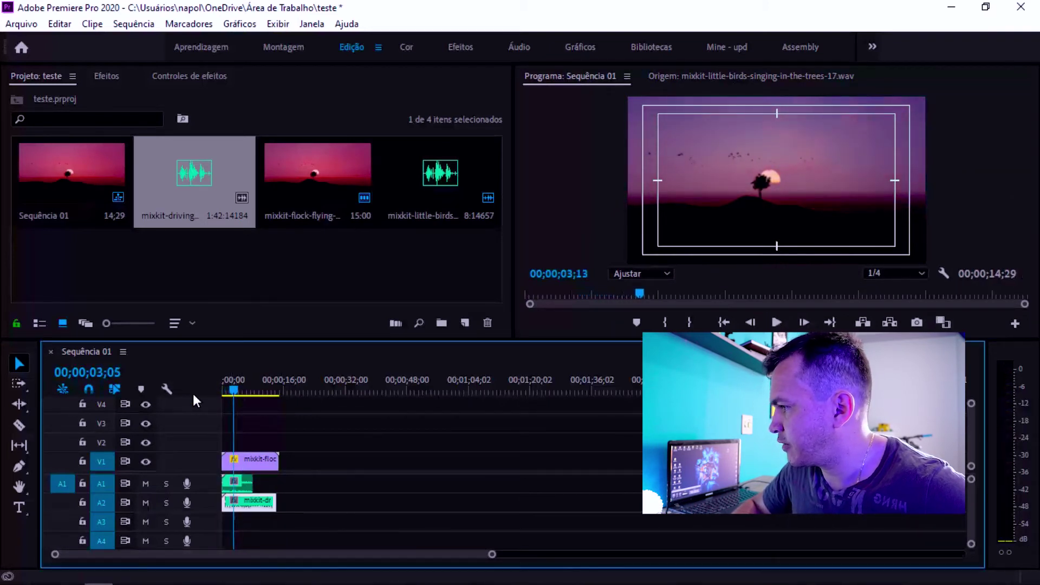
- Replay the sequence from the start to check it, then minimize Premiere Pro
{"action": "key", "text": "Home"}
{"action": "key", "text": "space"}
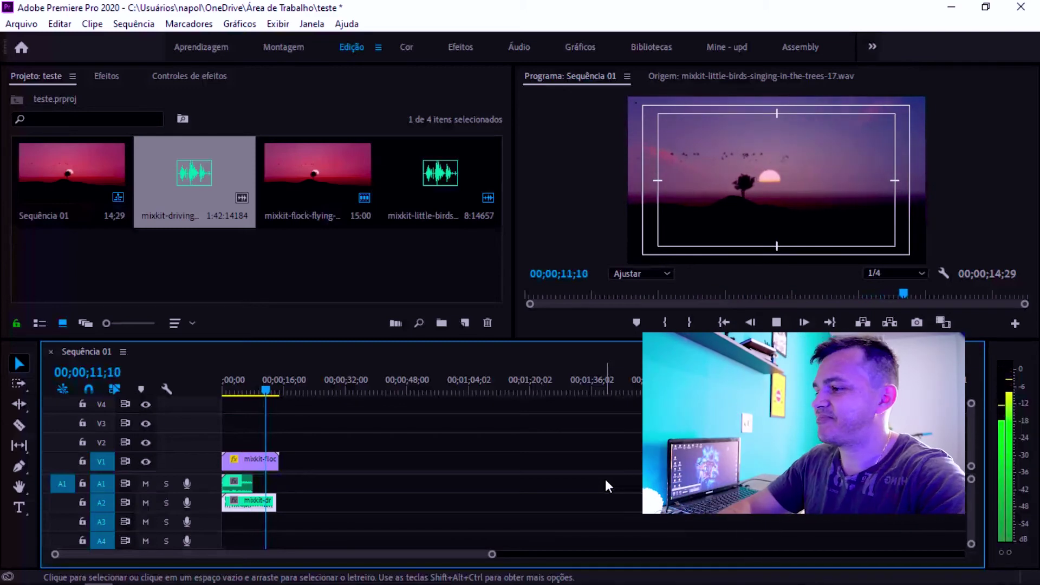
{"action": "key", "text": "space"}
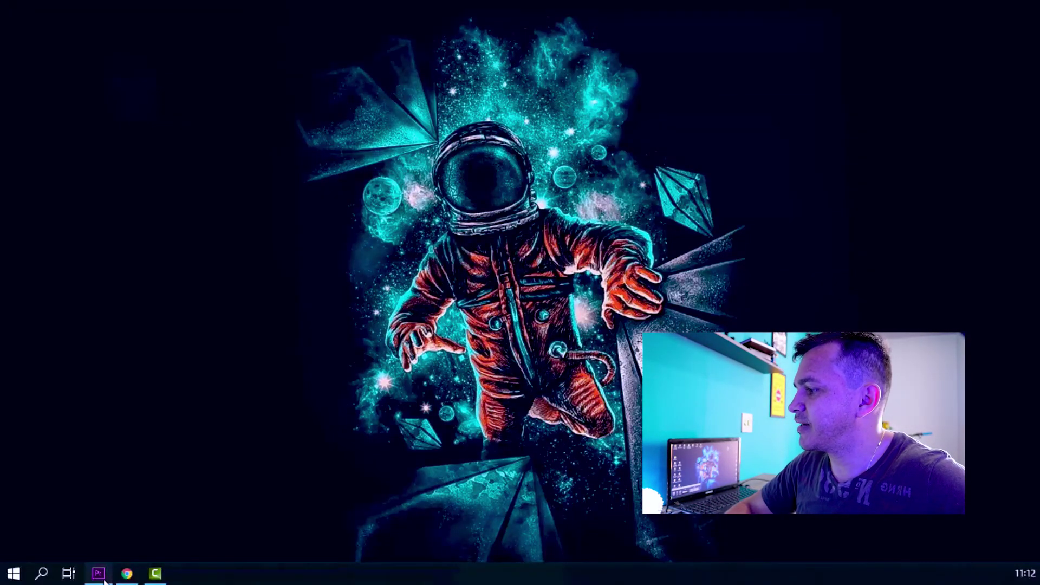
{"action": "left_click", "coordinate": [99, 574]}
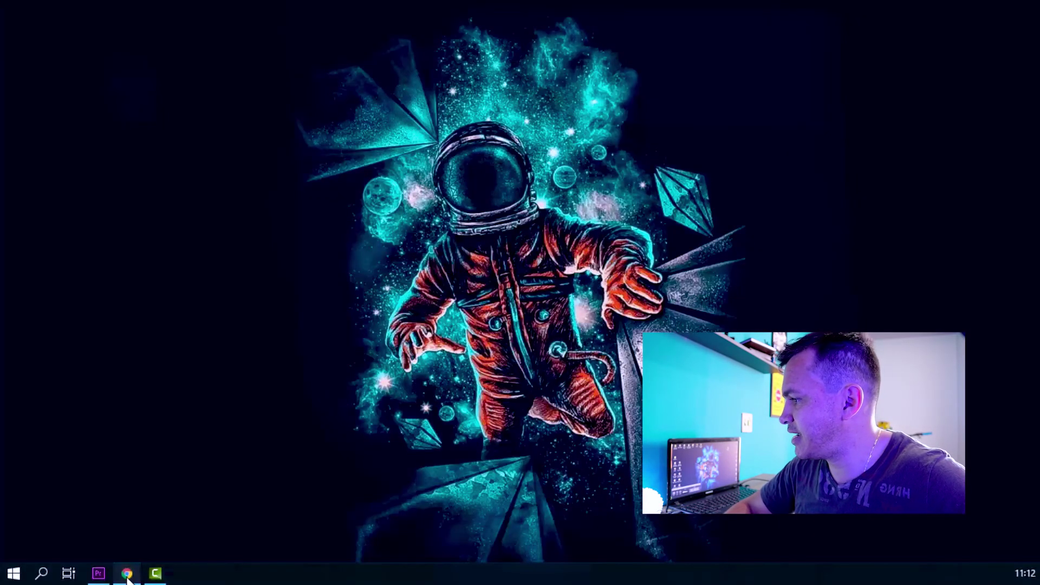
- Bring the browser back to Mixkit's music page and scroll down it
{"action": "left_click", "coordinate": [128, 574]}
{"action": "scroll", "coordinate": [334, 376], "scroll_direction": "down", "scroll_amount": 5}
{"action": "scroll", "coordinate": [334, 376], "scroll_direction": "down", "scroll_amount": 4}
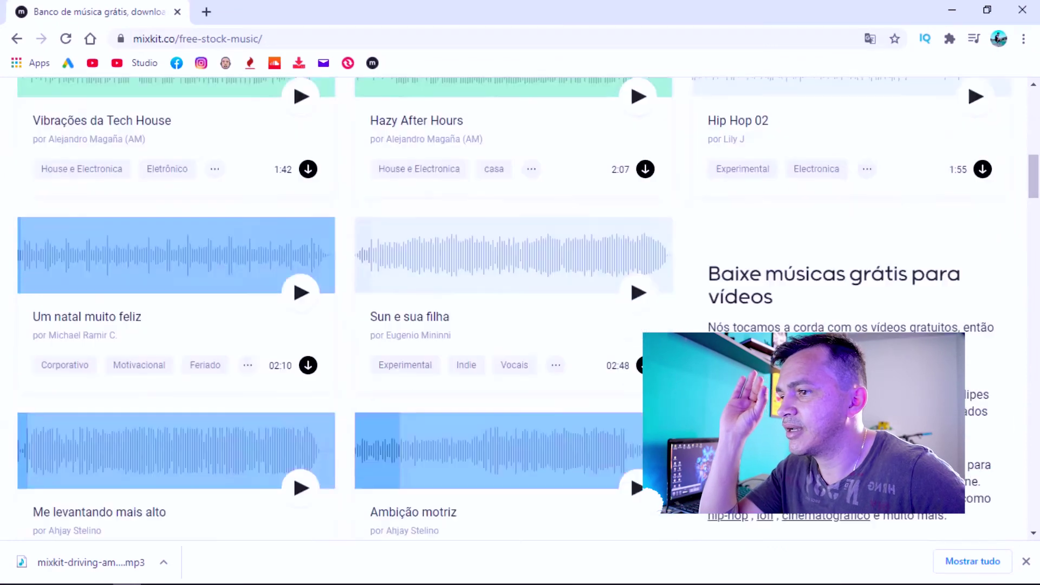
{"action": "scroll", "coordinate": [334, 376], "scroll_direction": "down", "scroll_amount": 3}
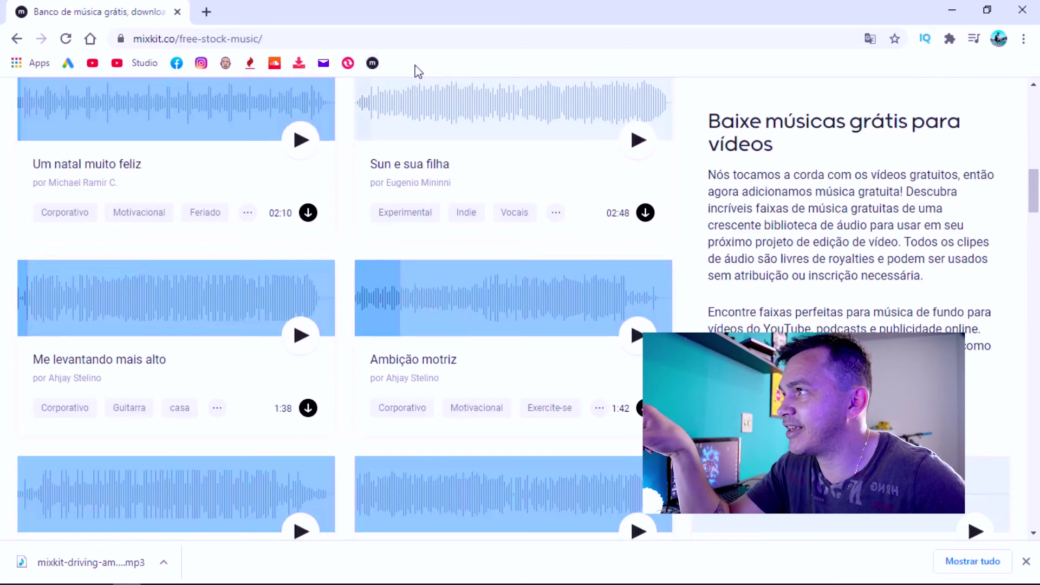
- Go to the Mixkit home page from the bookmark and scroll through it back to the top
{"action": "left_click", "coordinate": [373, 70]}
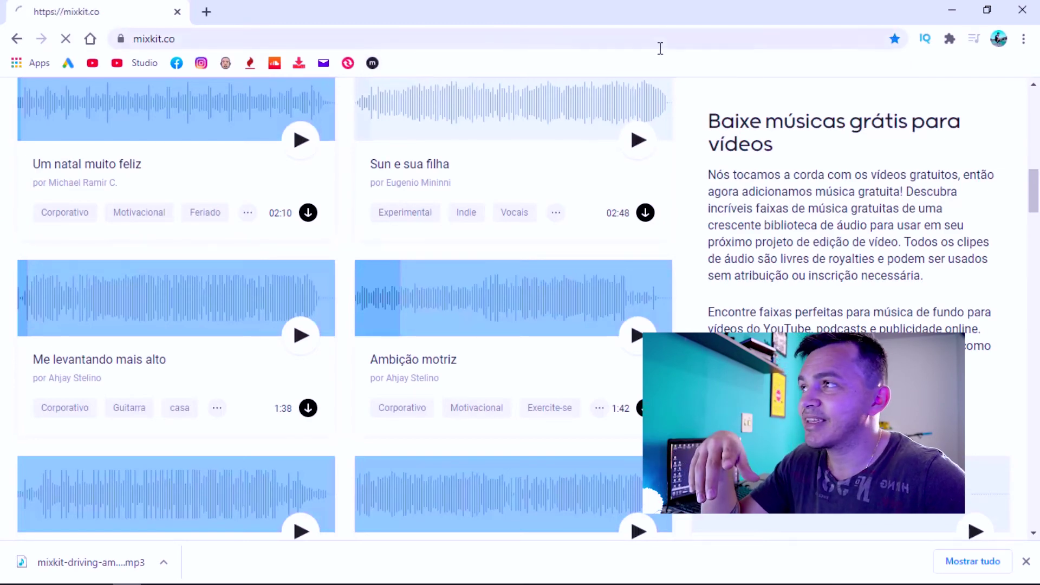
{"action": "scroll", "coordinate": [605, 330], "scroll_direction": "down", "scroll_amount": 5}
{"action": "scroll", "coordinate": [604, 330], "scroll_direction": "down", "scroll_amount": 3}
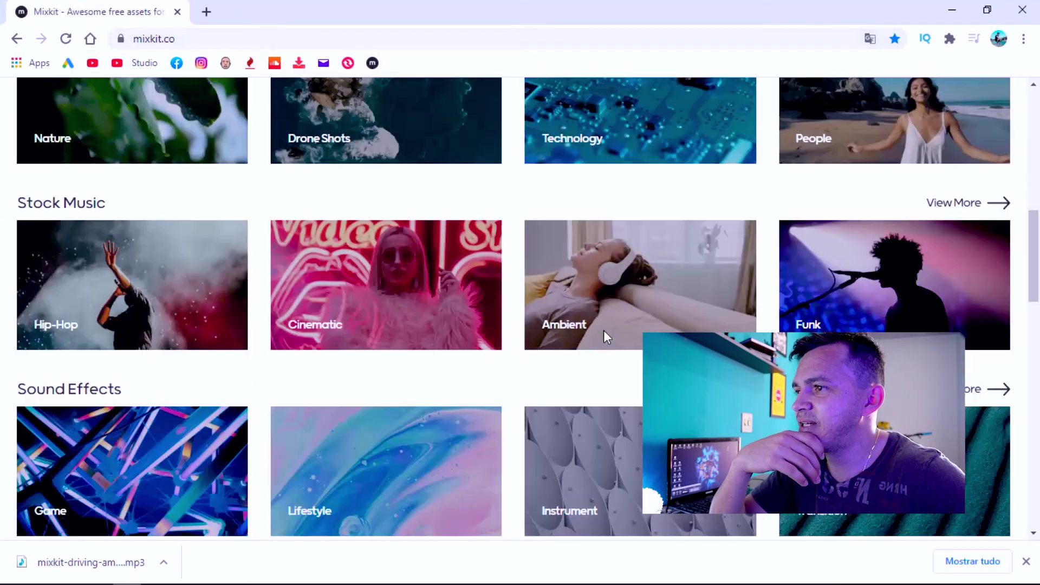
{"action": "scroll", "coordinate": [623, 336], "scroll_direction": "down", "scroll_amount": 4}
{"action": "scroll", "coordinate": [639, 327], "scroll_direction": "down", "scroll_amount": 5}
{"action": "scroll", "coordinate": [656, 325], "scroll_direction": "up", "scroll_amount": 12}
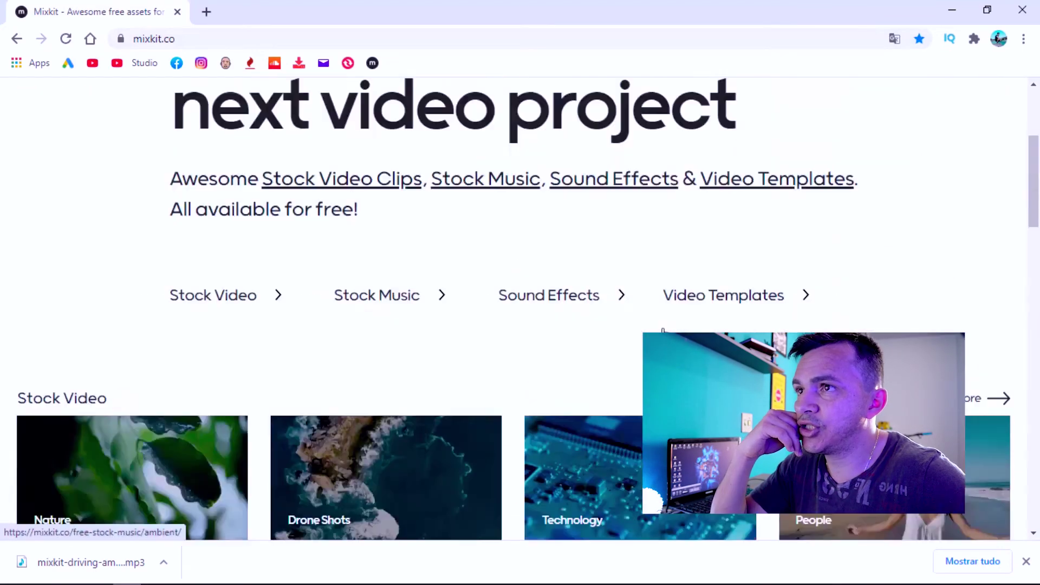
{"action": "scroll", "coordinate": [672, 325], "scroll_direction": "up", "scroll_amount": 4}
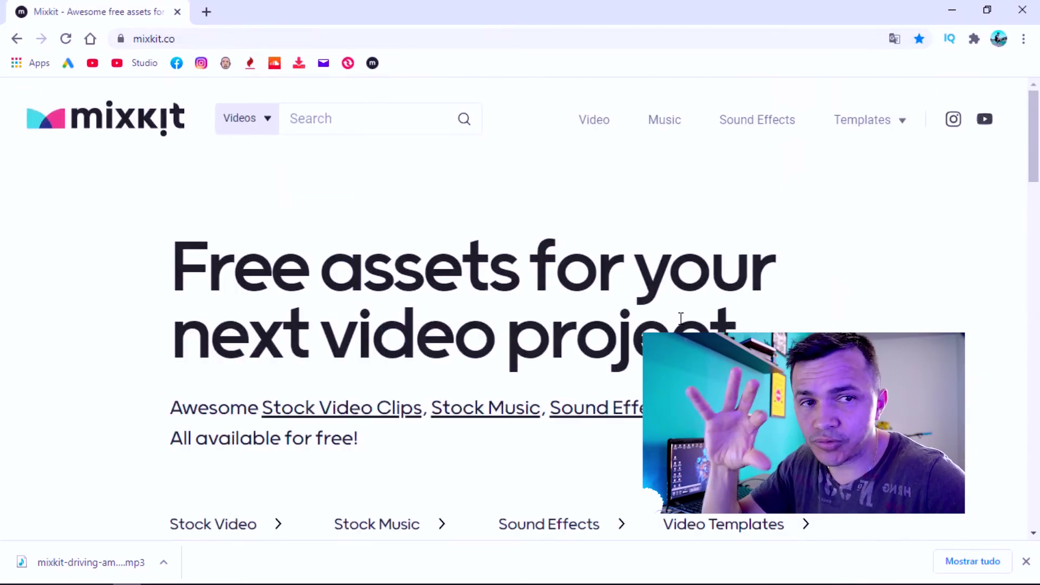